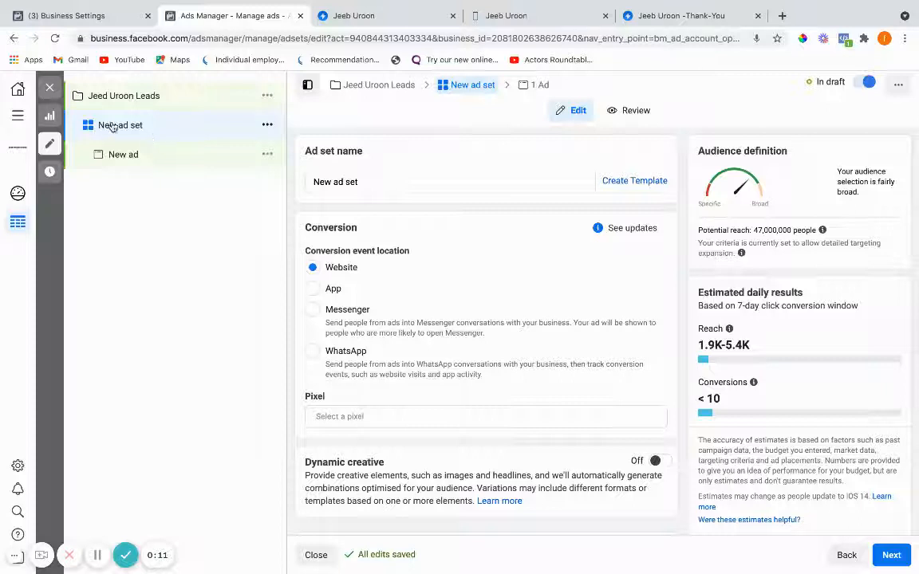
Look through the new ad set's settings, from conversion, budget and schedule to audience, placements, and optimisation and delivery.
scroll(488, 307, "down", 3)
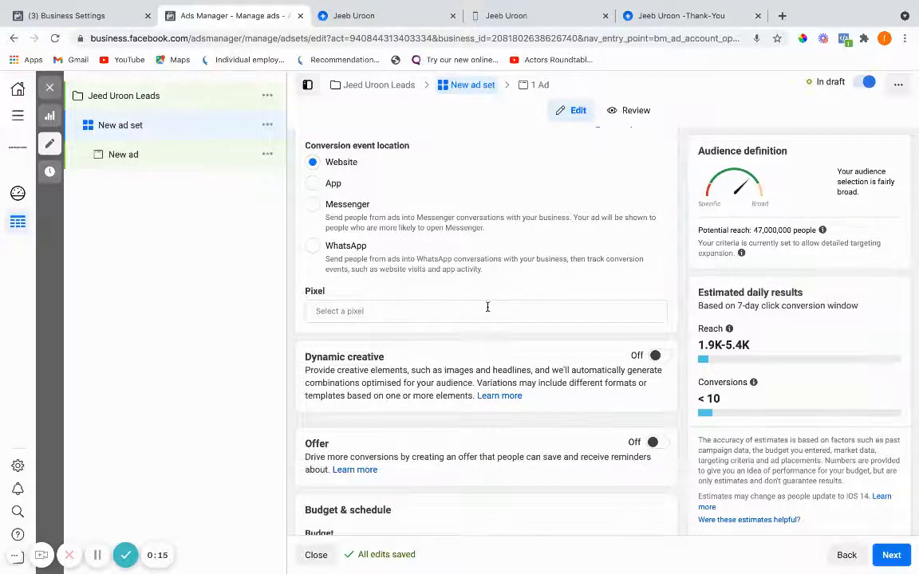
scroll(487, 307, "down", 2)
scroll(489, 311, "down", 3)
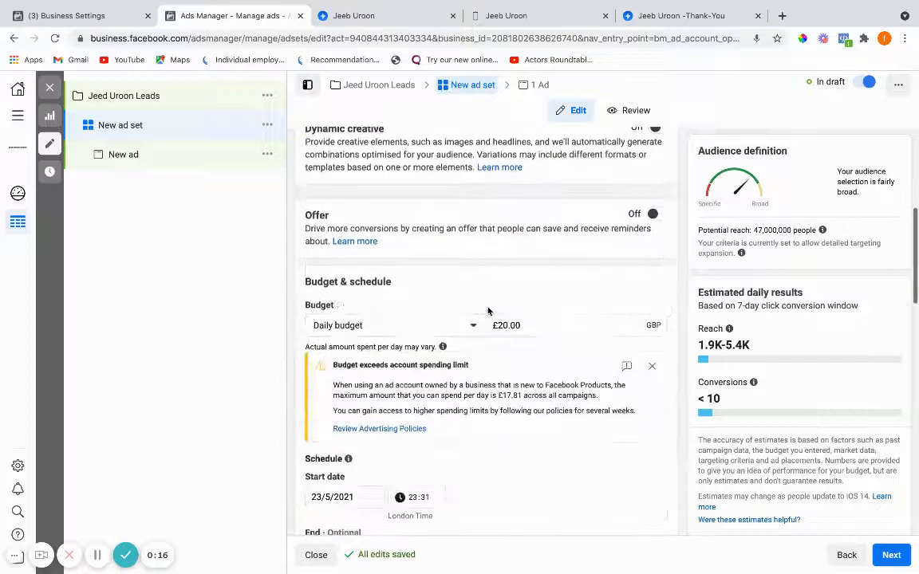
scroll(488, 311, "up", 3)
scroll(488, 311, "down", 2)
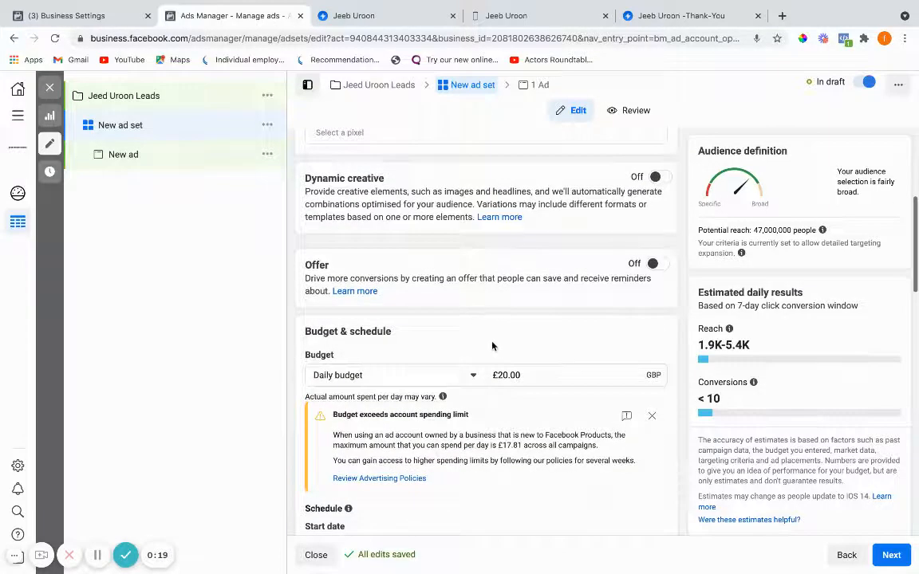
scroll(492, 348, "down", 5)
scroll(493, 346, "down", 6)
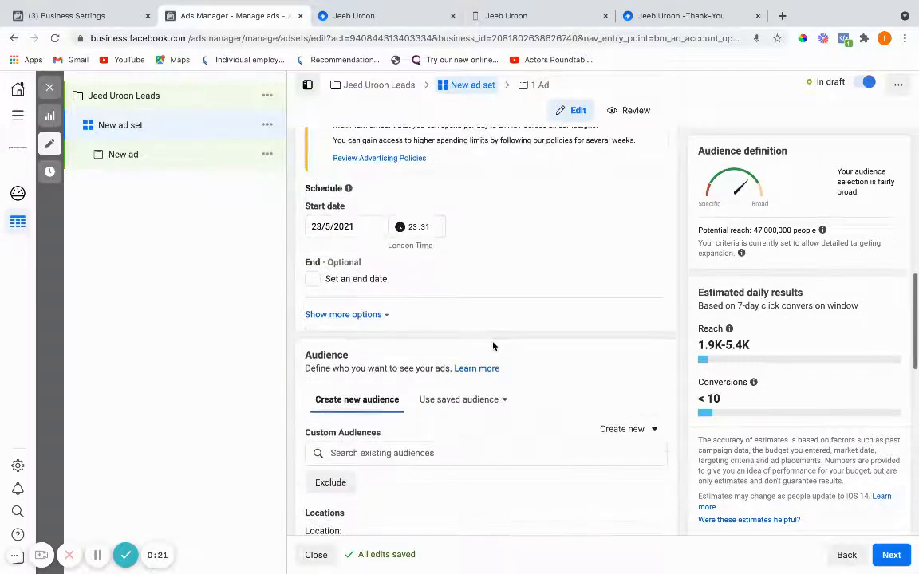
scroll(493, 346, "down", 2)
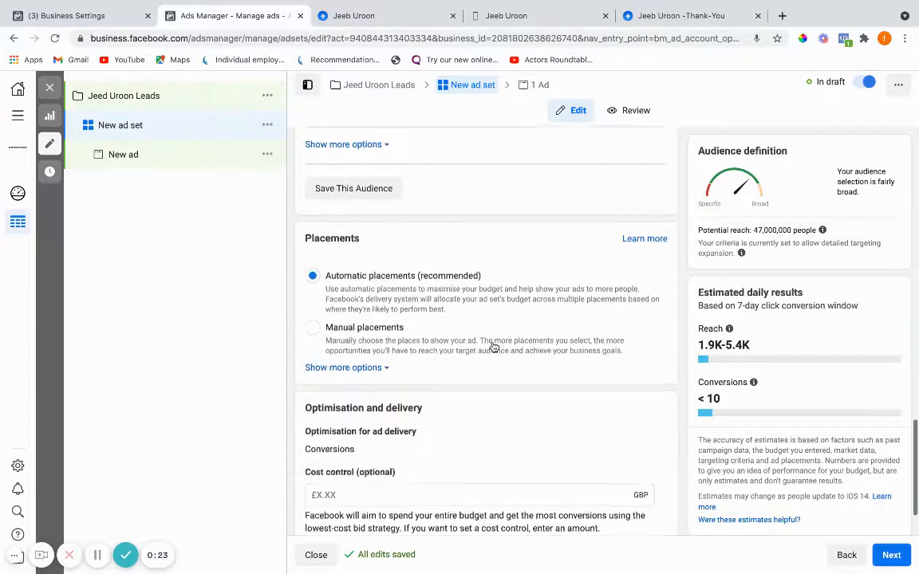
scroll(493, 346, "up", 12)
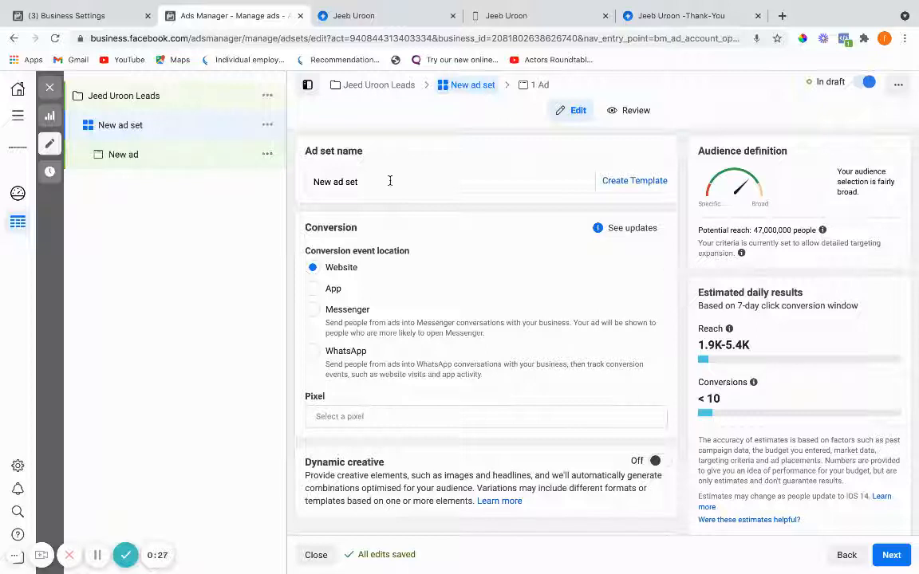
Rename the ad set as "Jeeb Uroon".
left_click_drag(390, 180, 266, 180)
key("BackSpace")
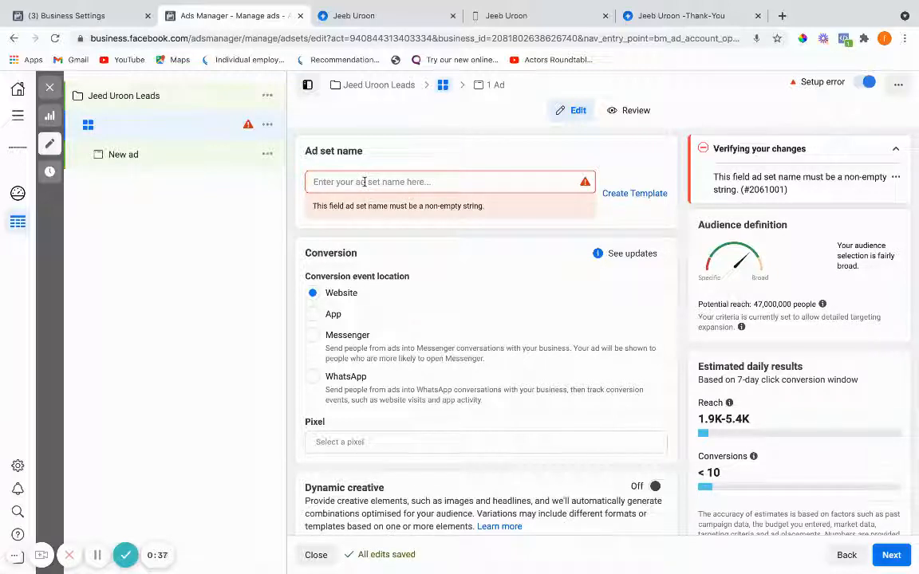
type("J")
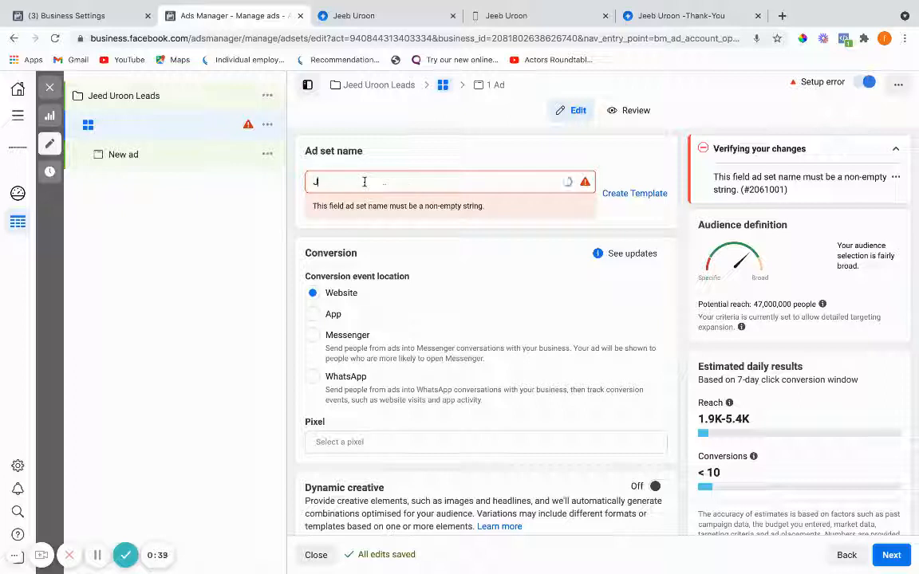
type("eeb Uroon")
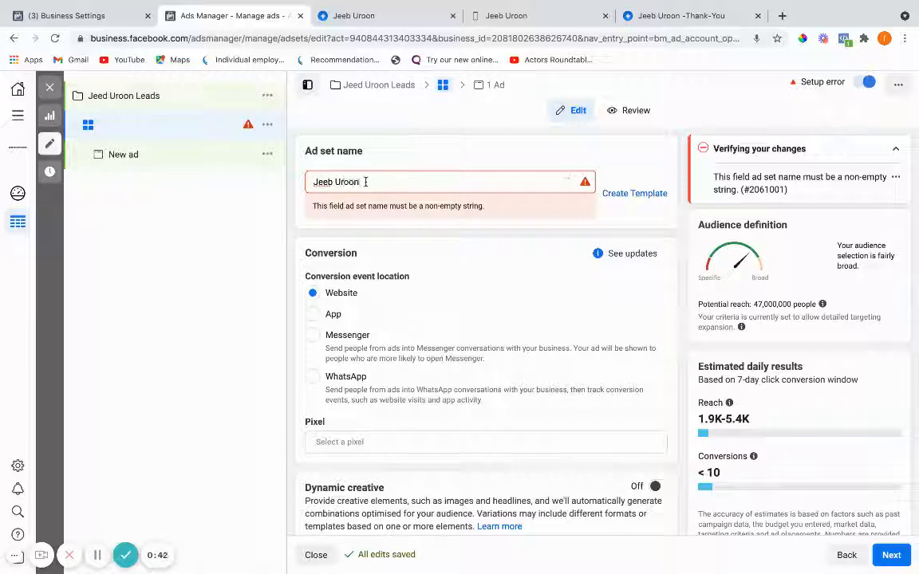
left_click(508, 226)
Review the ad set's Conversion section, view the Jeed Uroon Leads campaign settings and return to the Jeeb Uroon ad set.
scroll(447, 219, "down", 1)
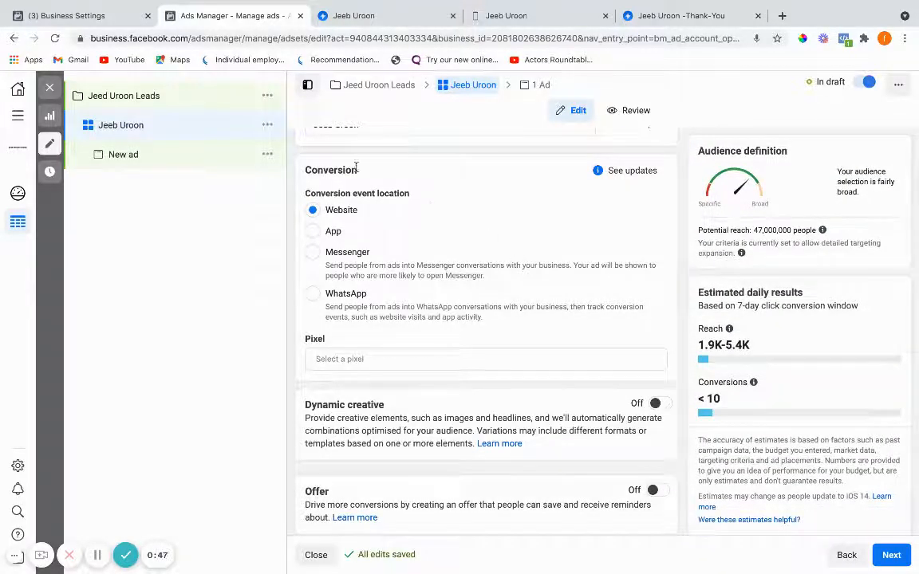
scroll(359, 203, "up", 1)
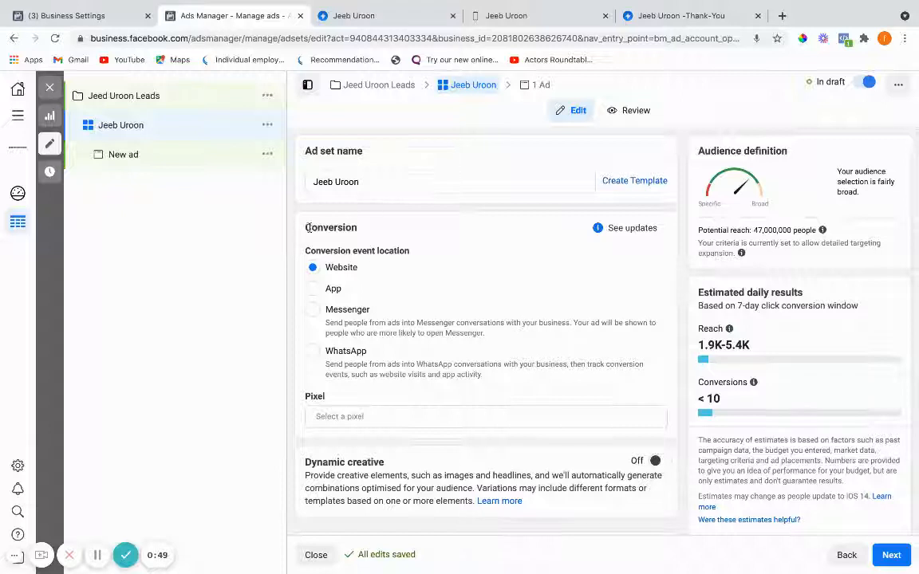
scroll(333, 231, "down", 1)
scroll(333, 230, "down", 1)
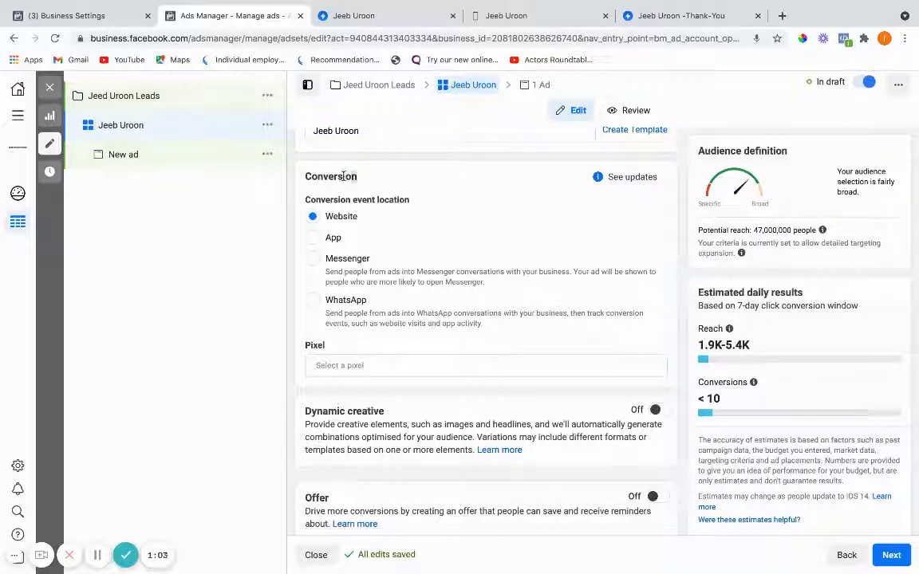
double_click(344, 177)
left_click(154, 97)
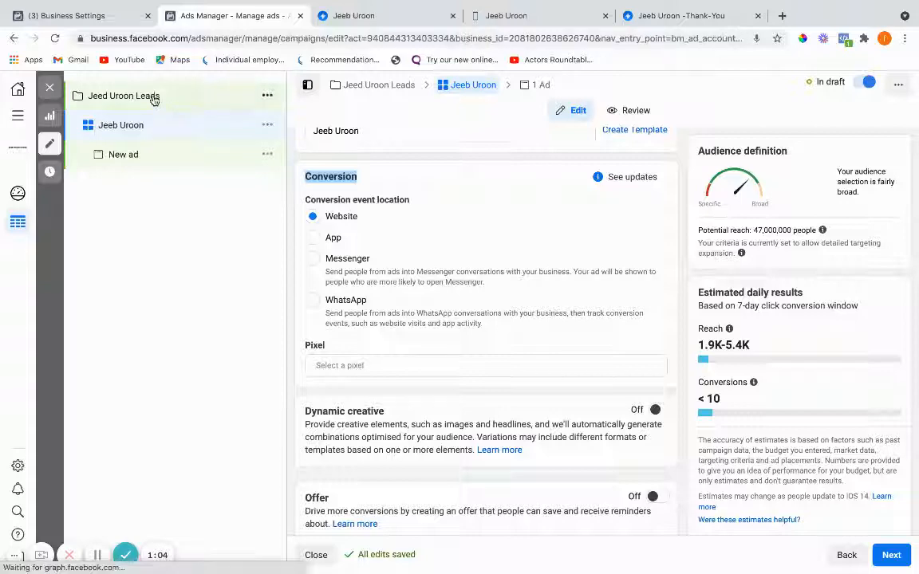
left_click(122, 129)
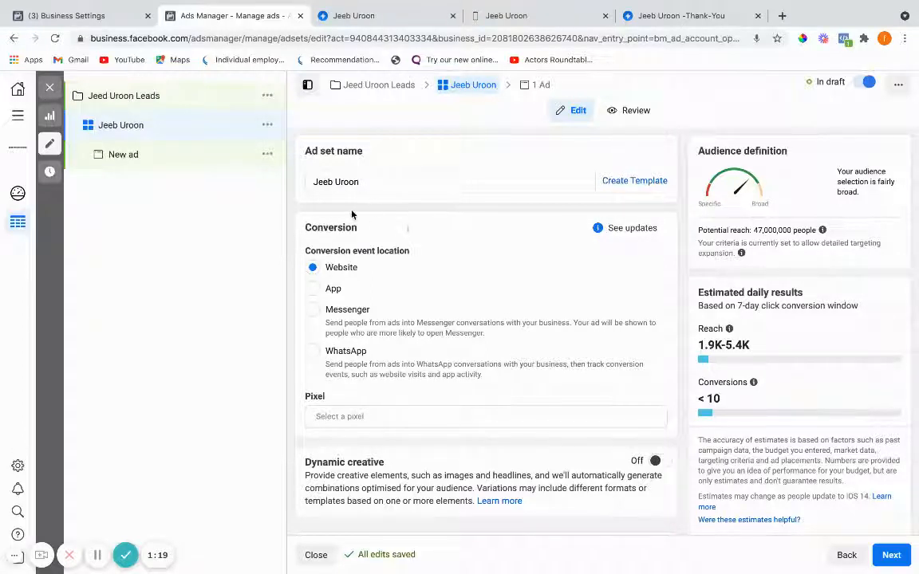
View the Jeeb Uroon landing page with the lead form and return to the ad set in Ads Manager.
scroll(352, 214, "down", 1)
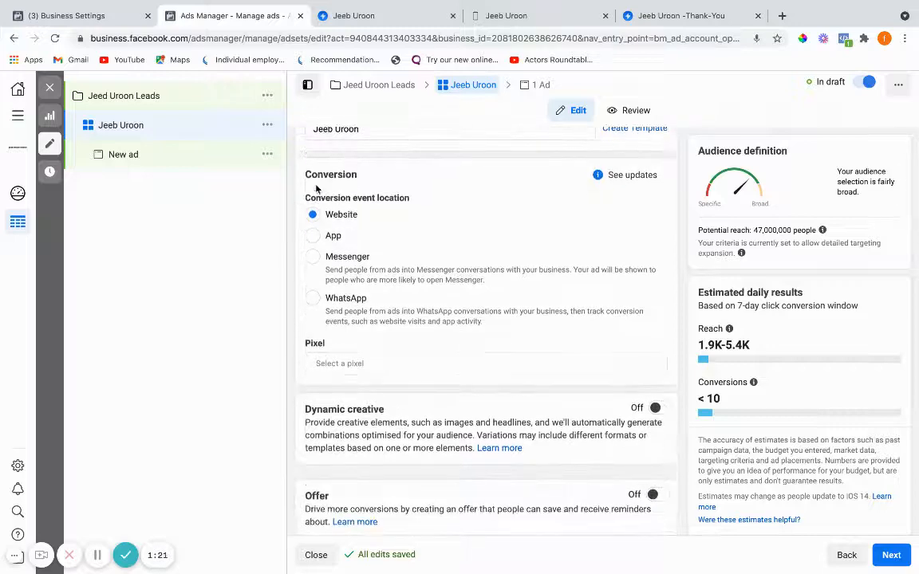
left_click(511, 17)
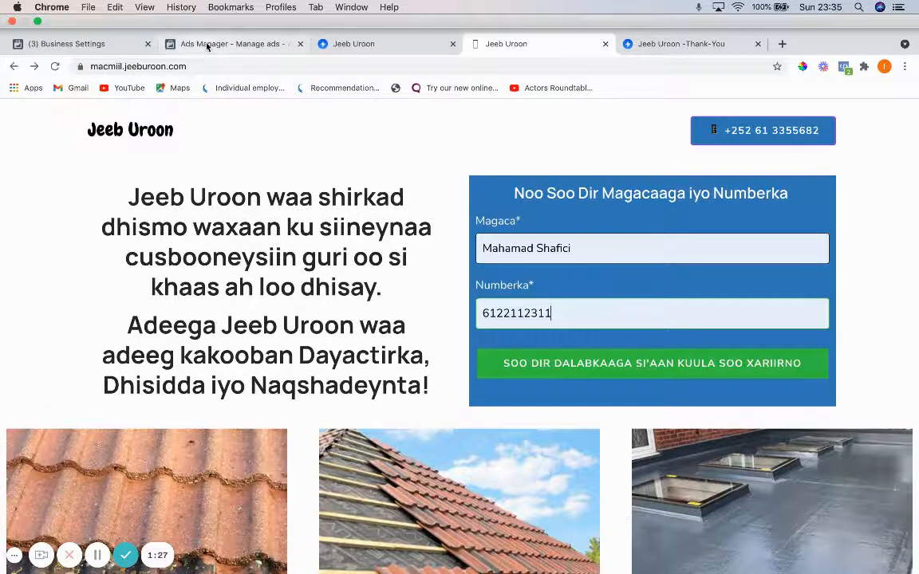
left_click(208, 17)
Examine the ad set's conversion event location options: Website, App, Messenger and WhatsApp.
scroll(532, 209, "down", 2)
scroll(532, 208, "up", 2)
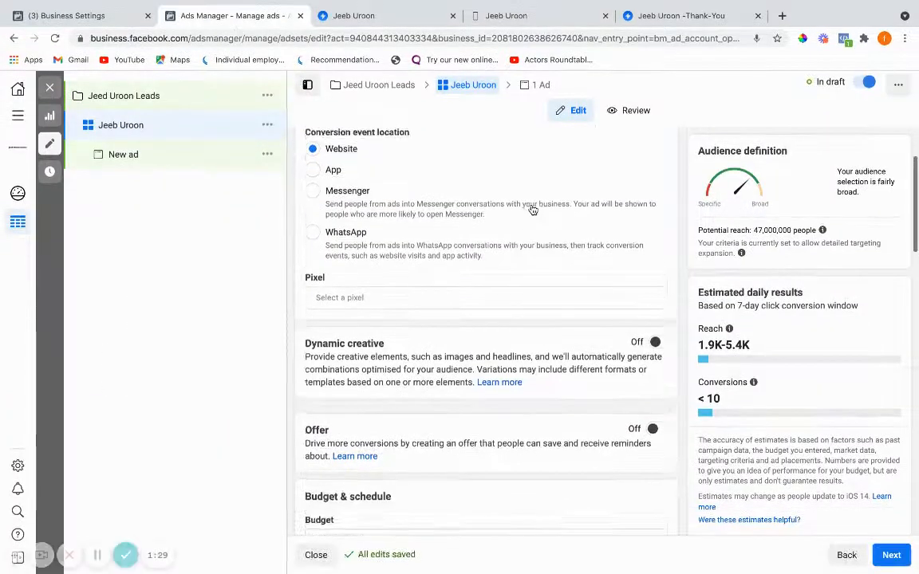
scroll(526, 210, "up", 1)
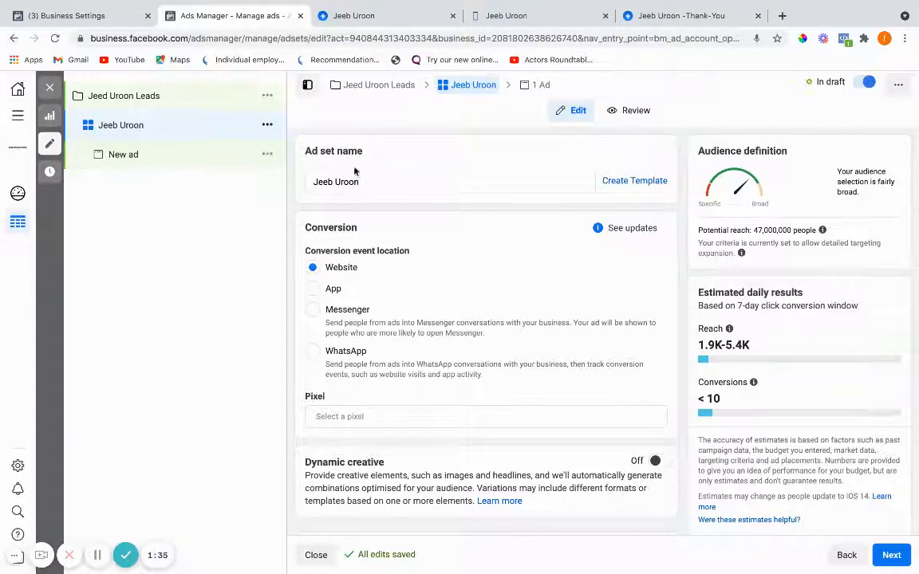
scroll(399, 189, "down", 2)
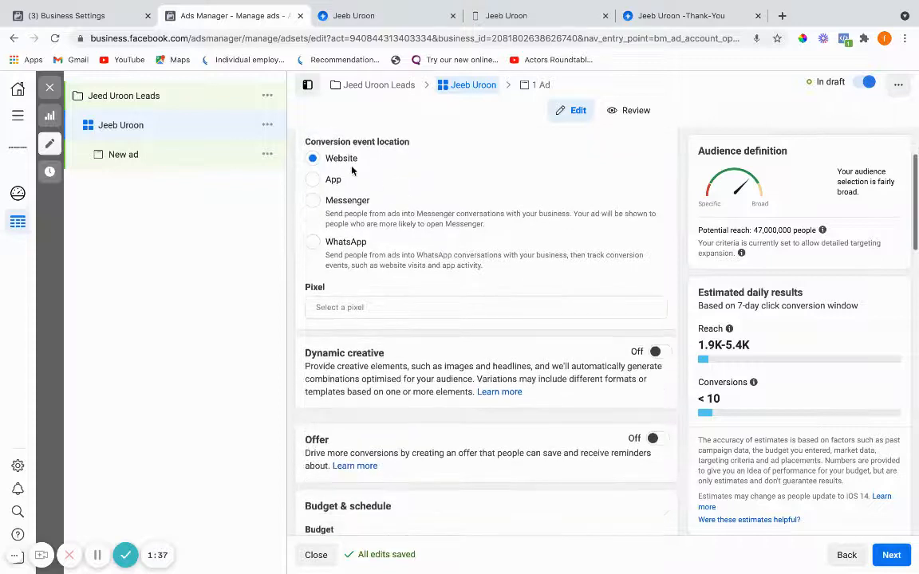
scroll(391, 174, "up", 1)
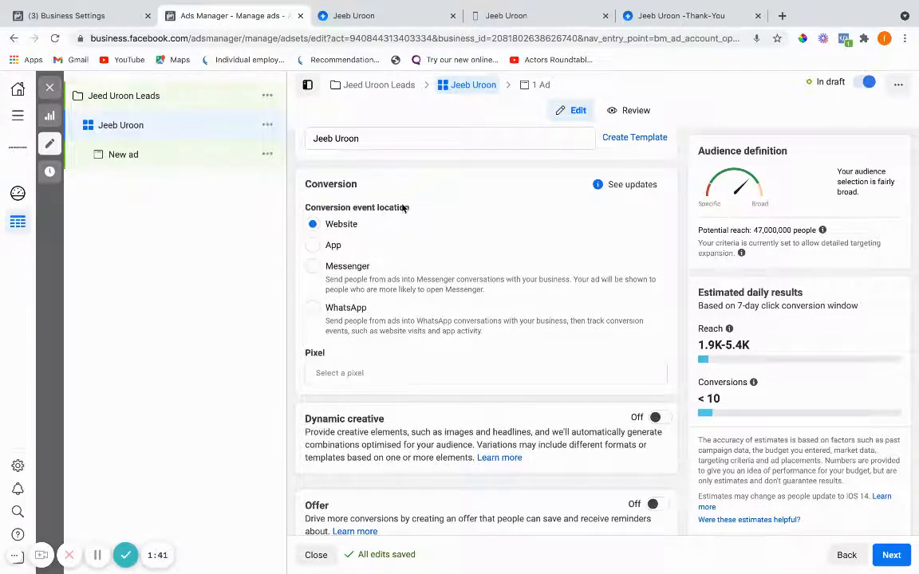
scroll(395, 207, "down", 1)
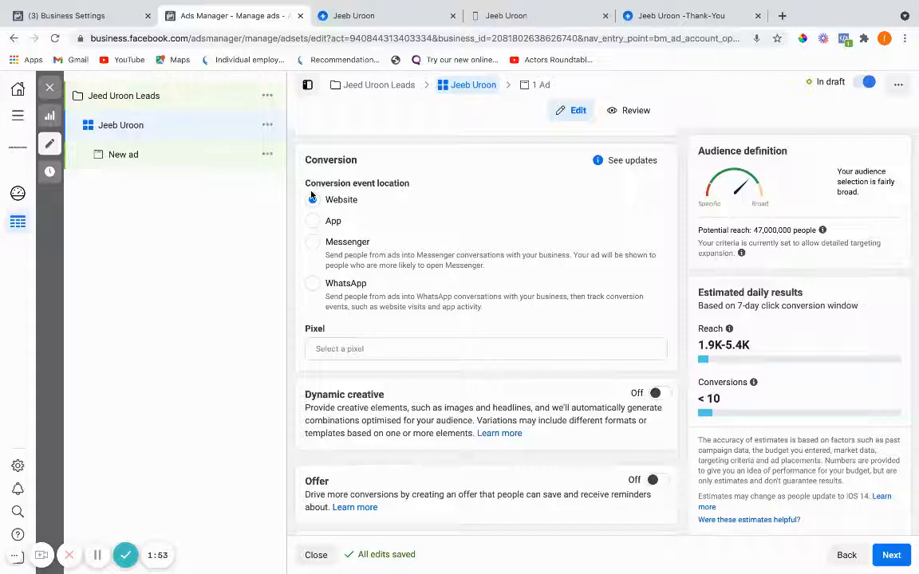
double_click(306, 160)
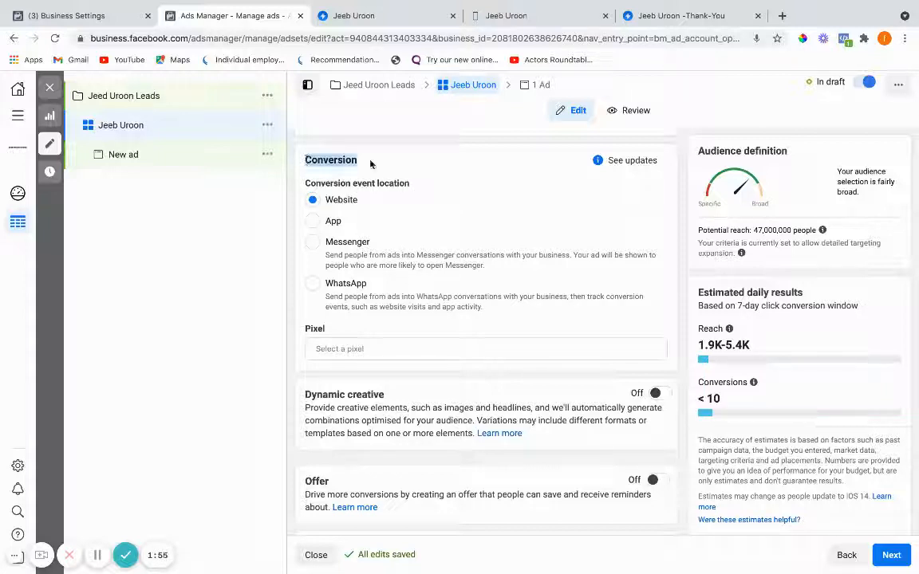
left_click(409, 160)
scroll(410, 161, "down", 1)
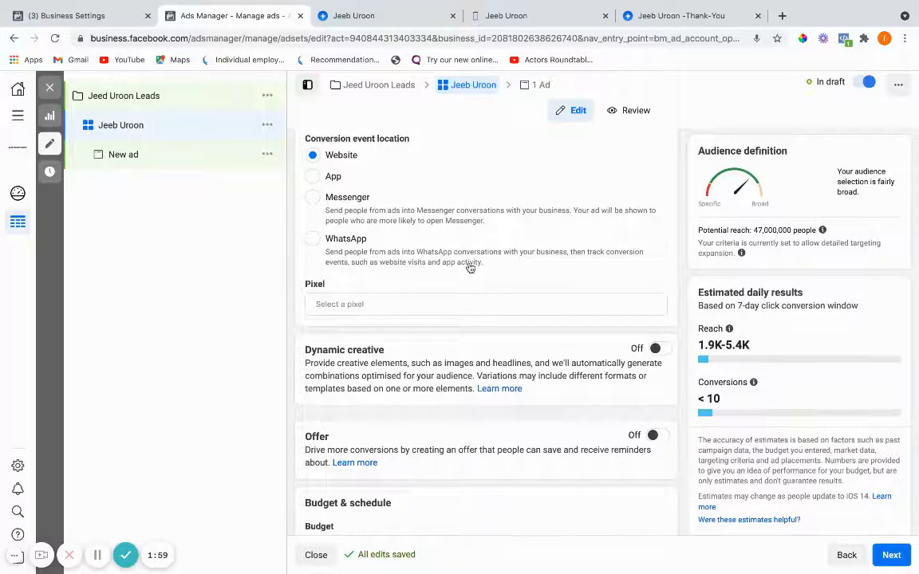
scroll(467, 266, "down", 1)
scroll(423, 173, "up", 2)
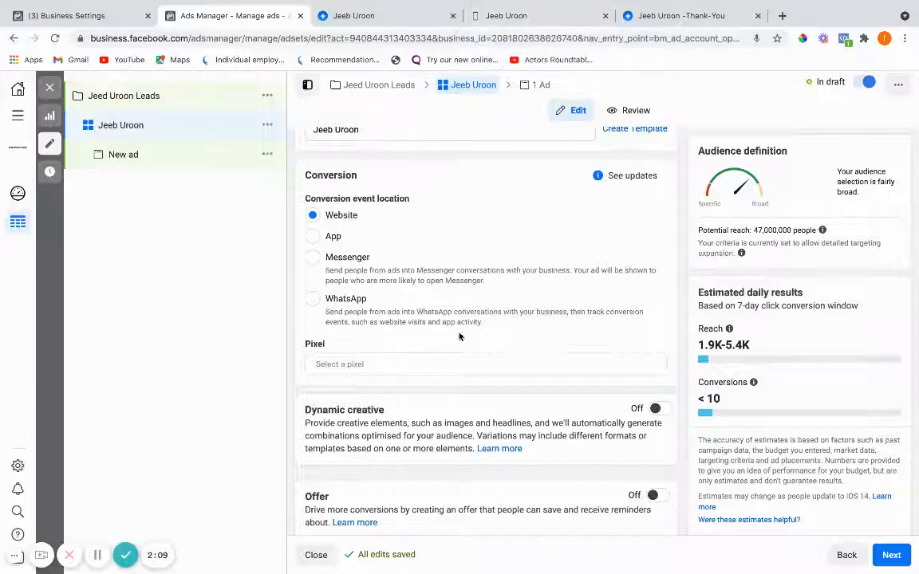
scroll(420, 208, "down", 1)
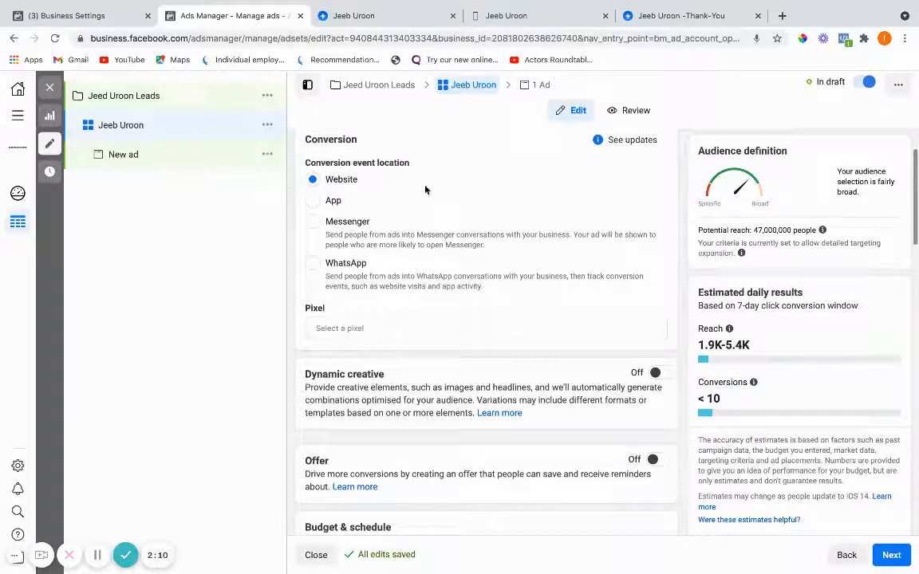
Check the Jeeb Uroon landing page with Facebook Pixel Helper and return to the ad set in Ads Manager.
left_click(507, 15)
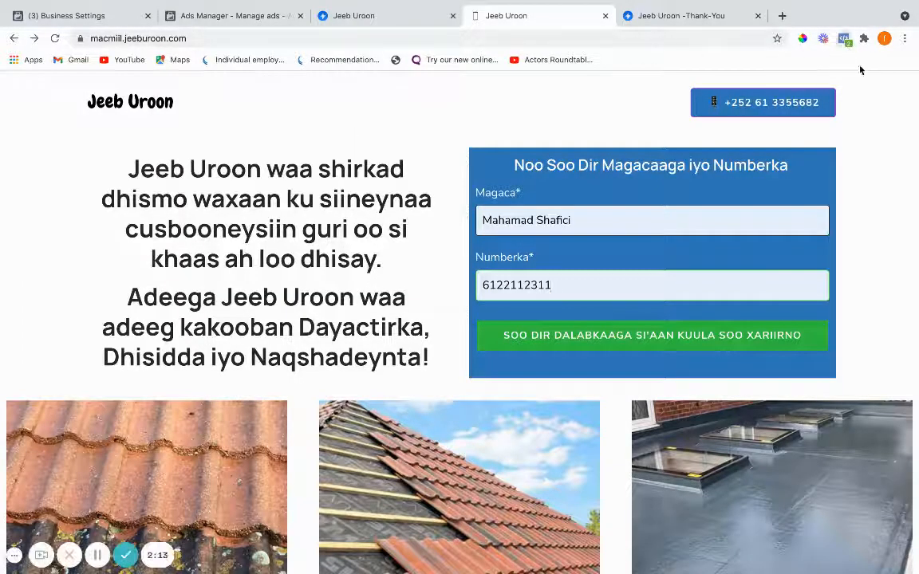
left_click(843, 38)
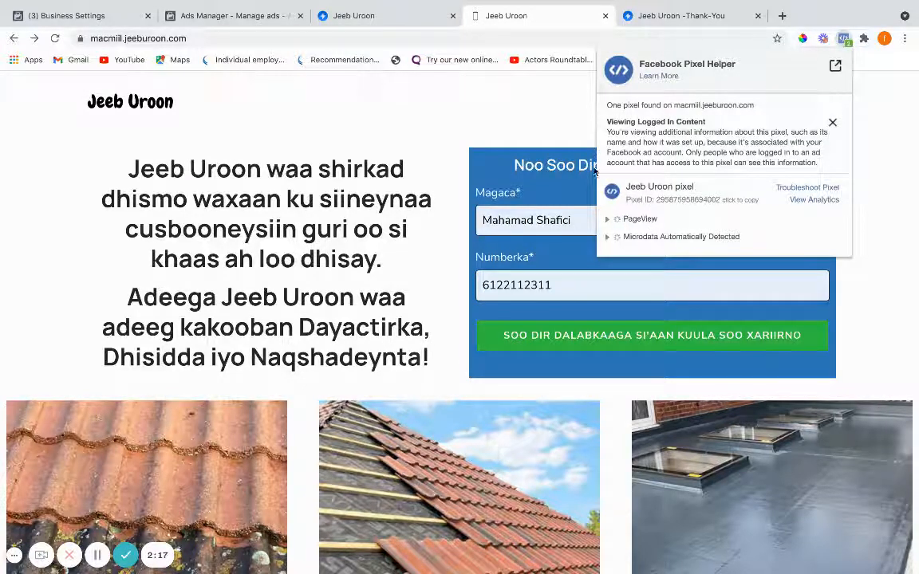
left_click(544, 117)
left_click(240, 17)
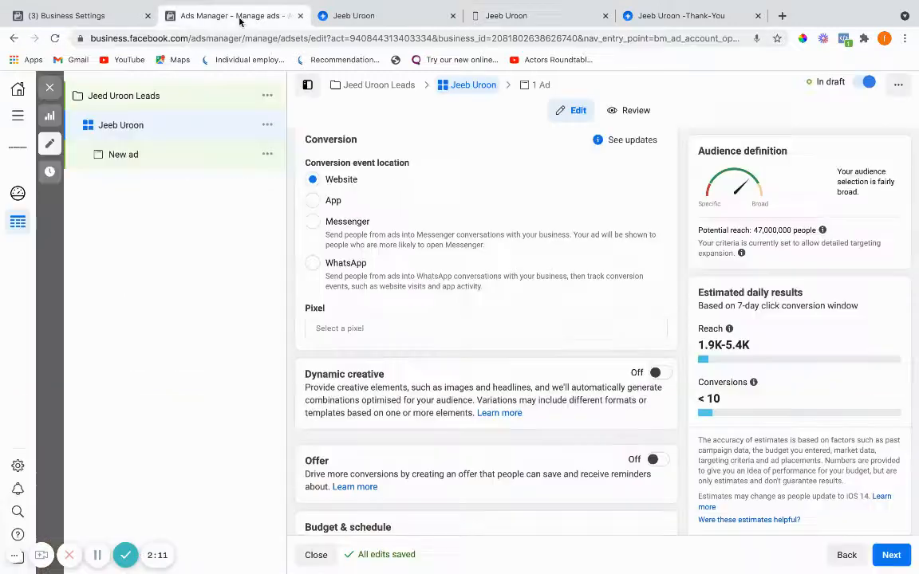
Examine the ad set's Pixel setting, open the list of available pixels and close it without choosing one.
scroll(395, 243, "down", 1)
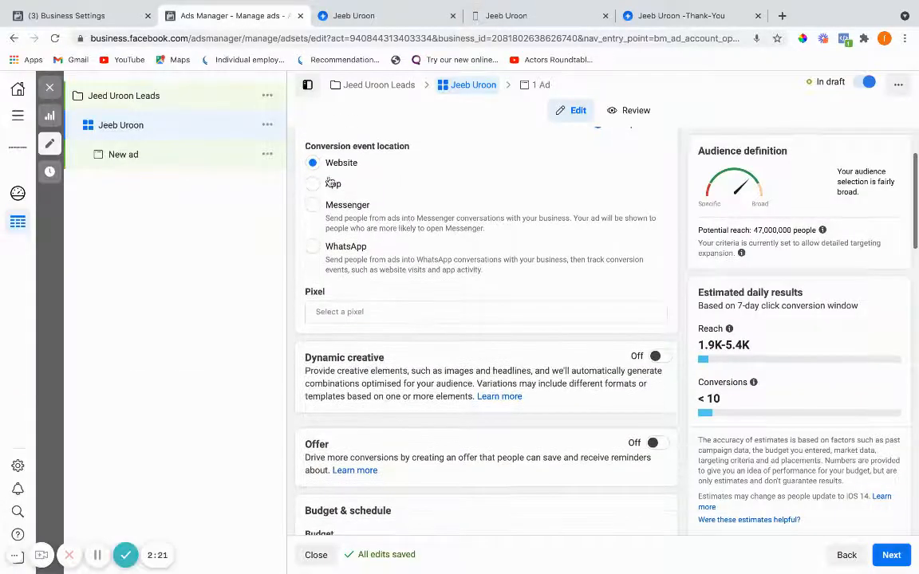
scroll(399, 288, "down", 1)
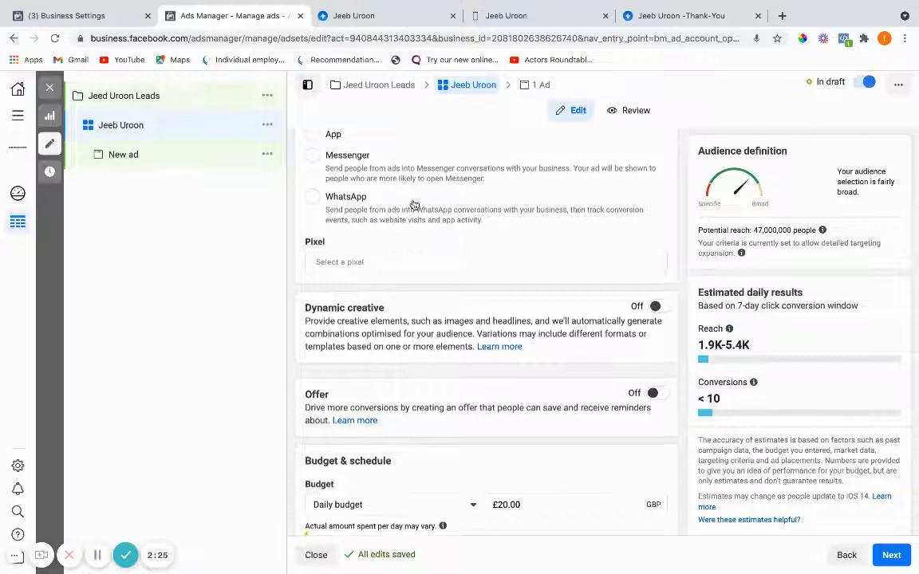
scroll(375, 195, "up", 1)
scroll(351, 266, "down", 1)
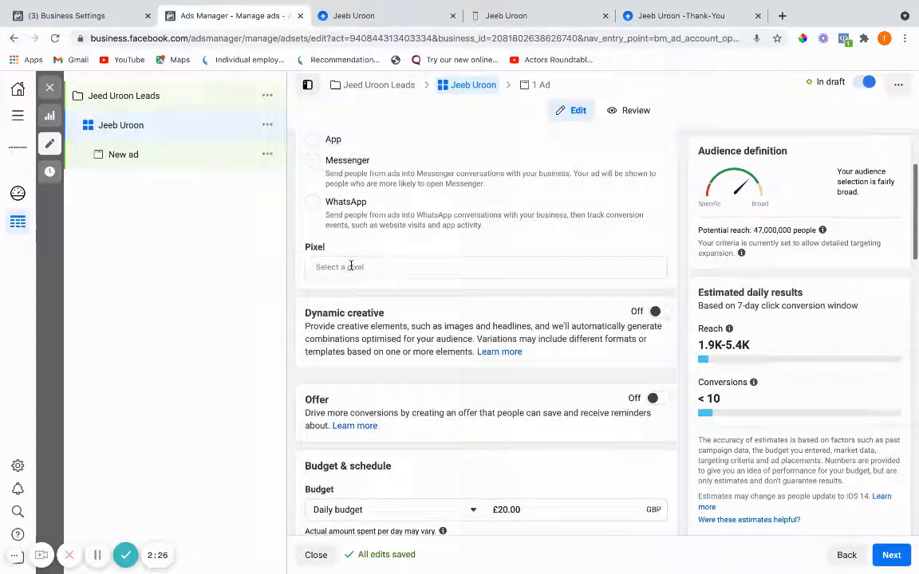
double_click(313, 250)
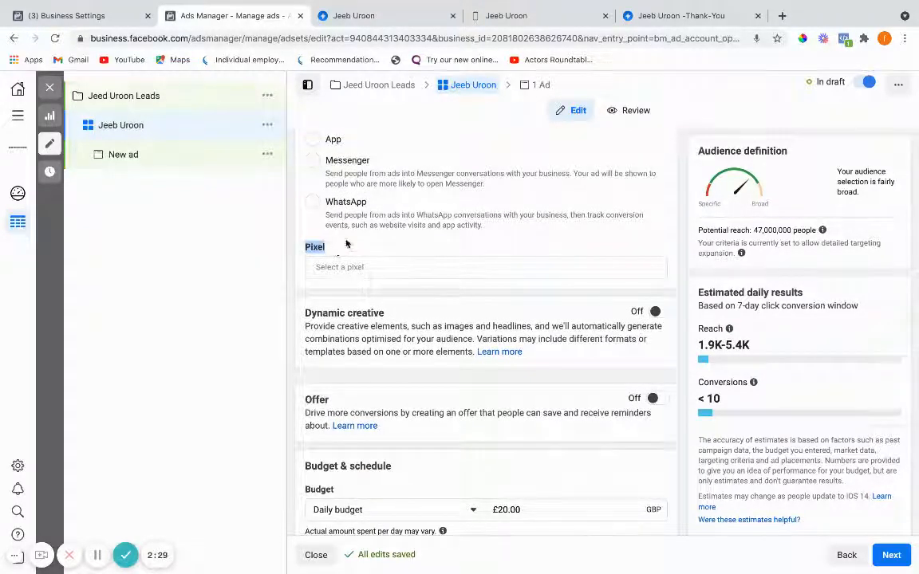
scroll(347, 243, "up", 1)
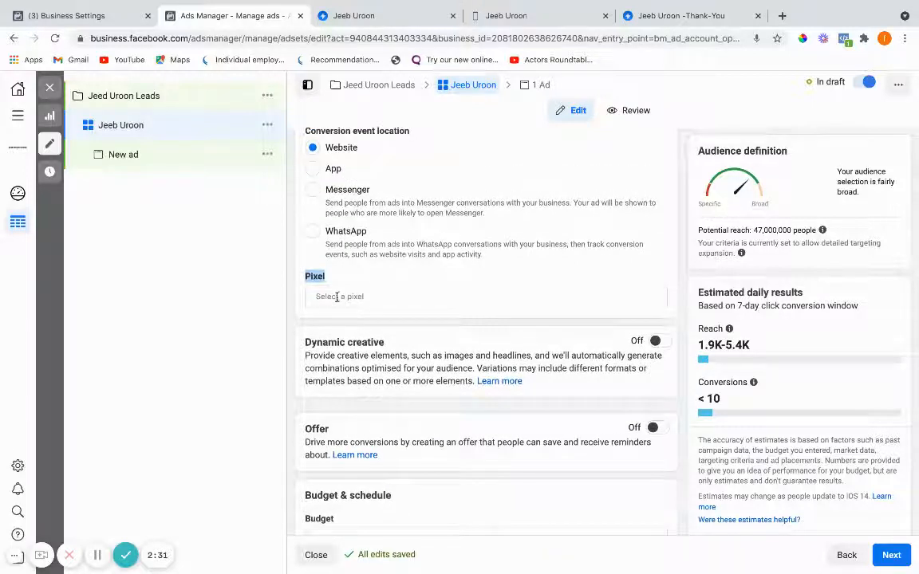
left_click(336, 297)
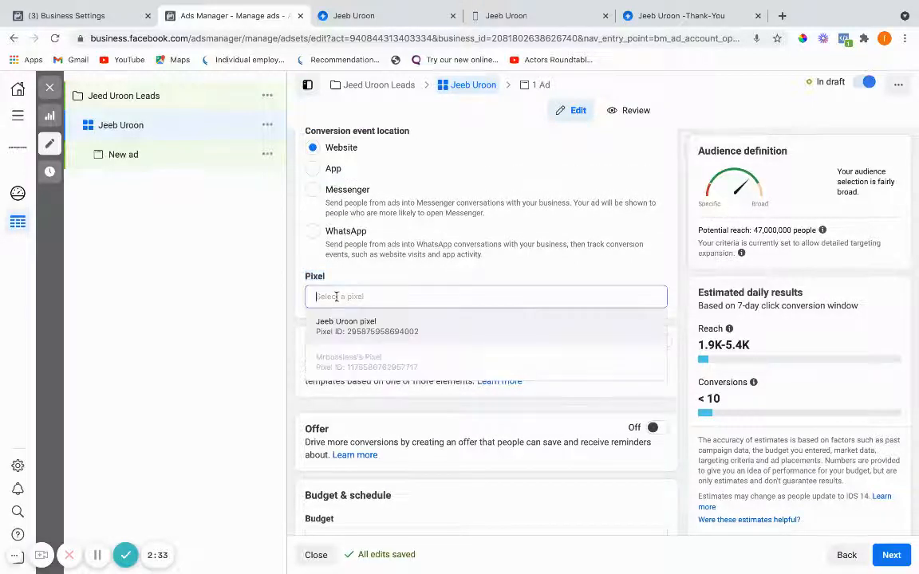
left_click(378, 261)
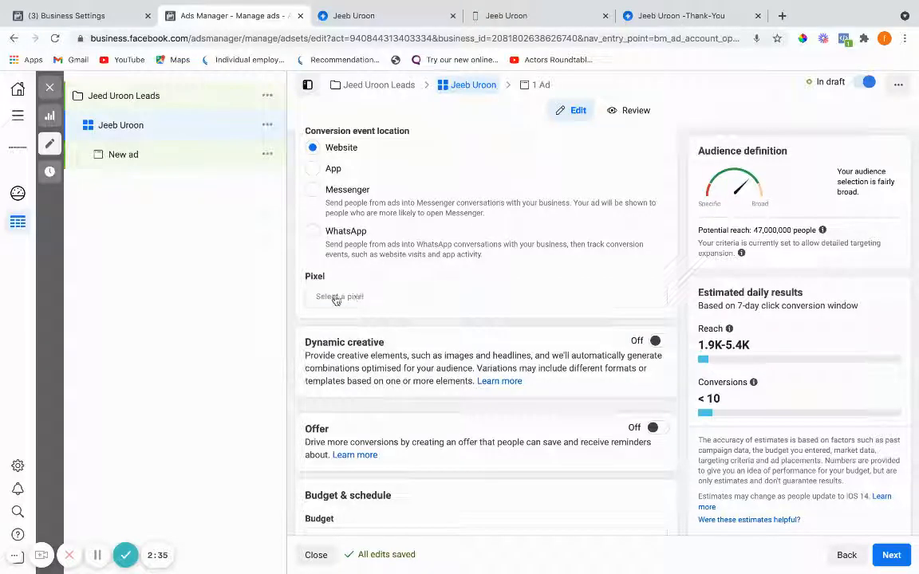
left_click(311, 230)
scroll(343, 239, "up", 2)
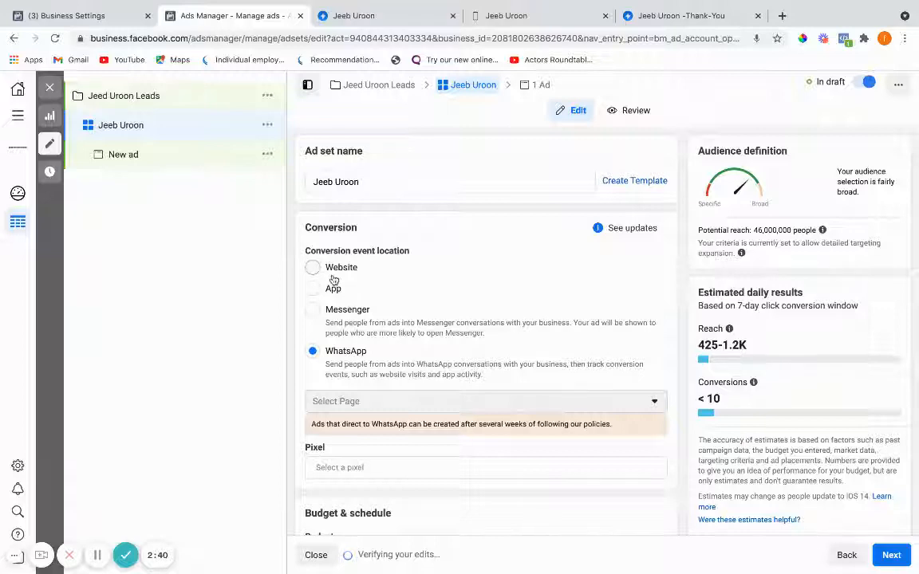
left_click(333, 275)
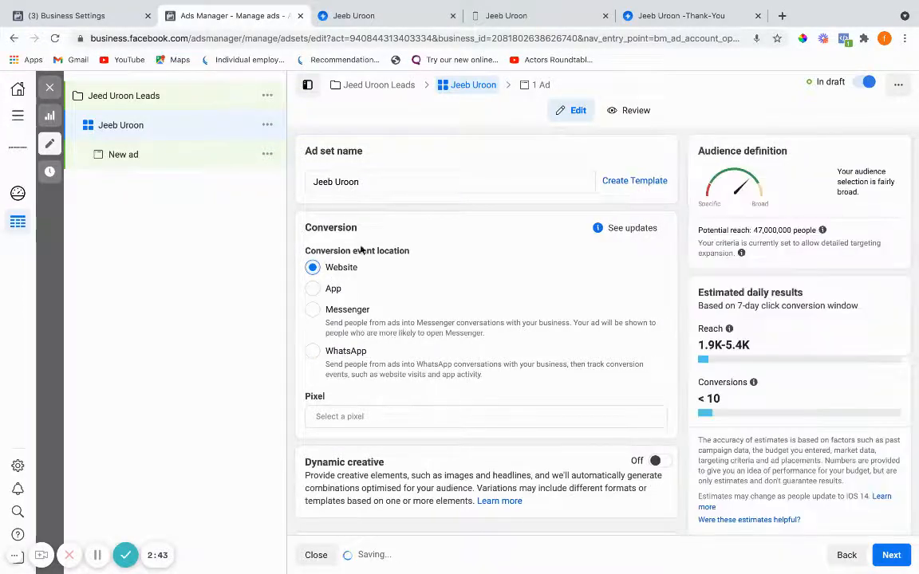
Choose the Jeeb Uroon pixel as the ad set's pixel.
scroll(400, 321, "down", 3)
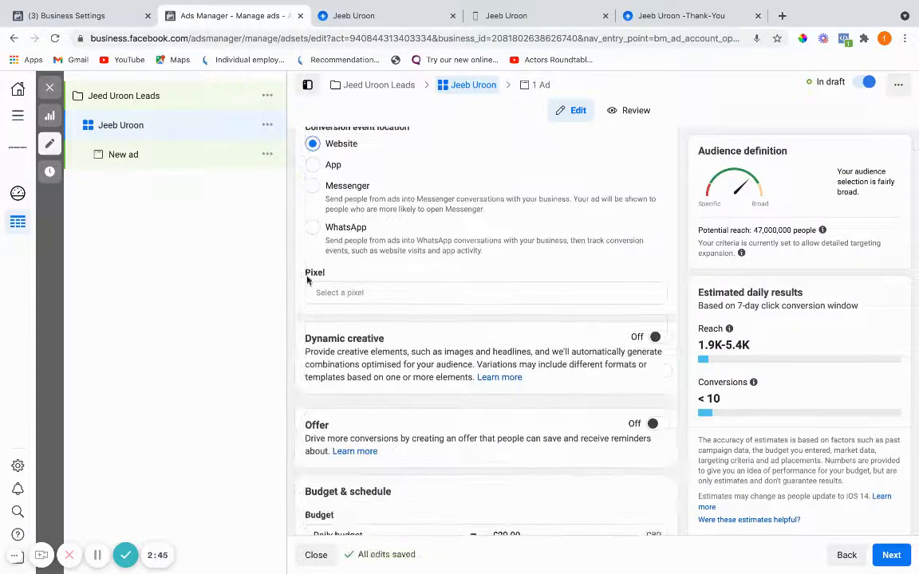
left_click(344, 292)
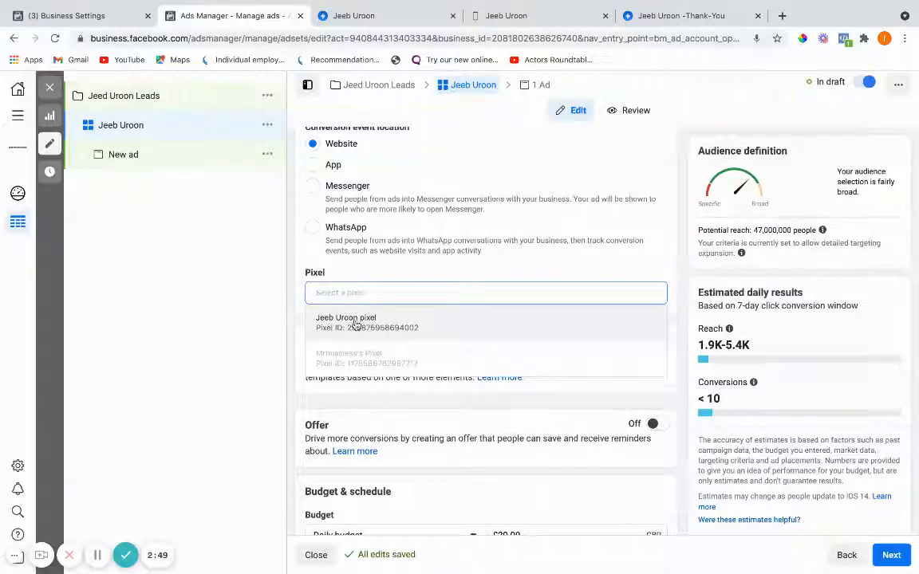
left_click(355, 323)
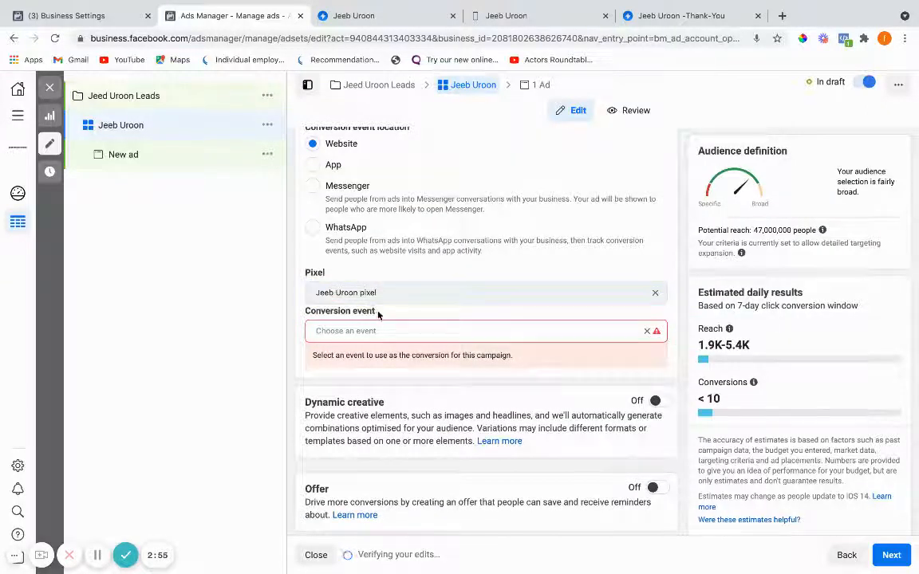
Open the Conversion event list and examine the active and inactive events, including the View content description.
left_click_drag(378, 312, 310, 312)
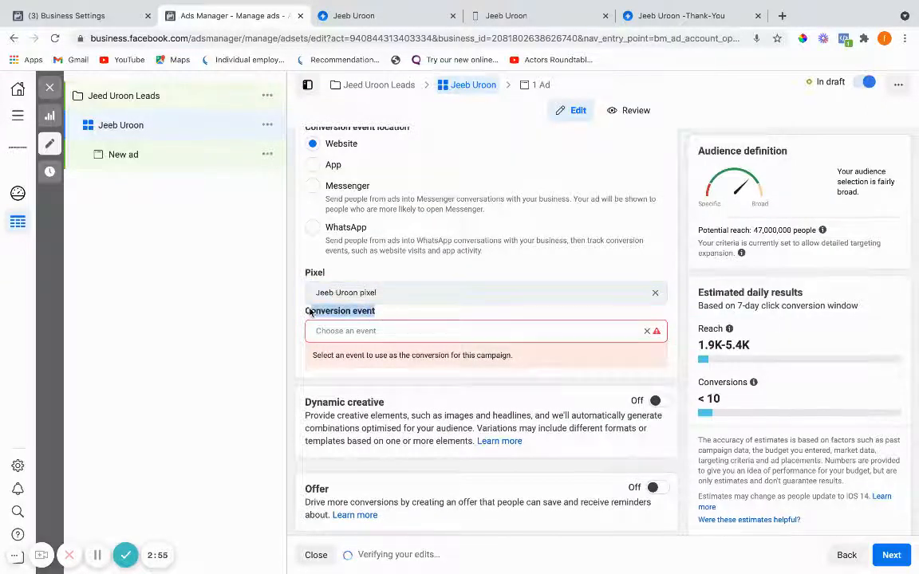
left_click(370, 315)
double_click(363, 313)
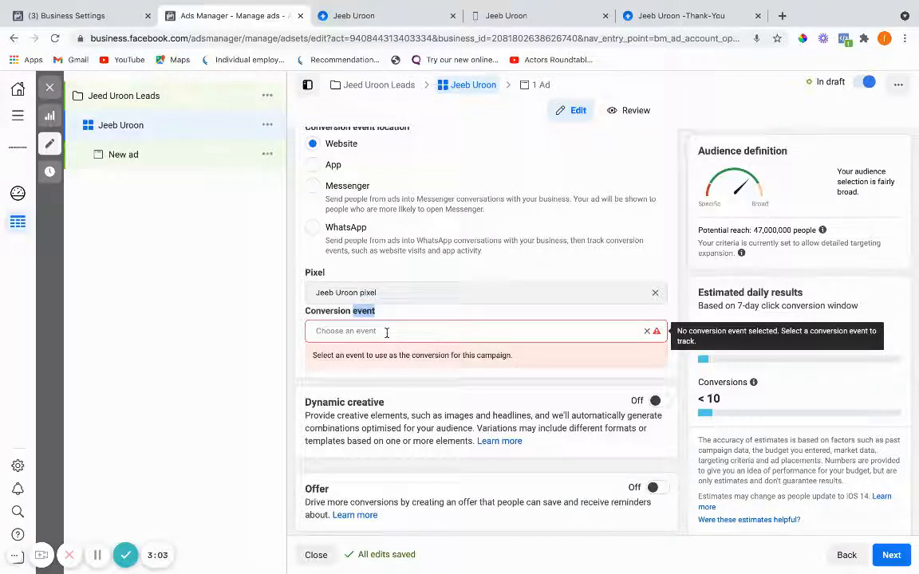
left_click(359, 330)
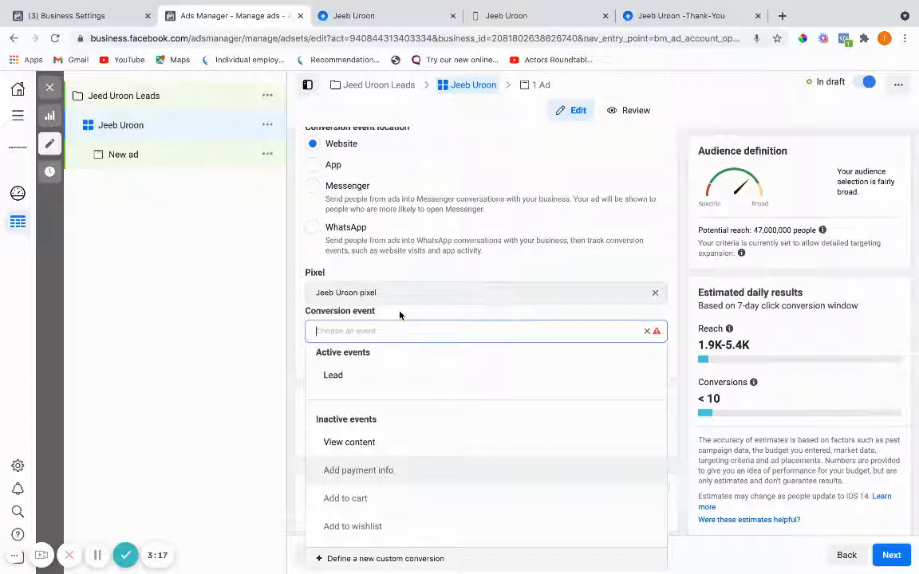
mouse_move(394, 390)
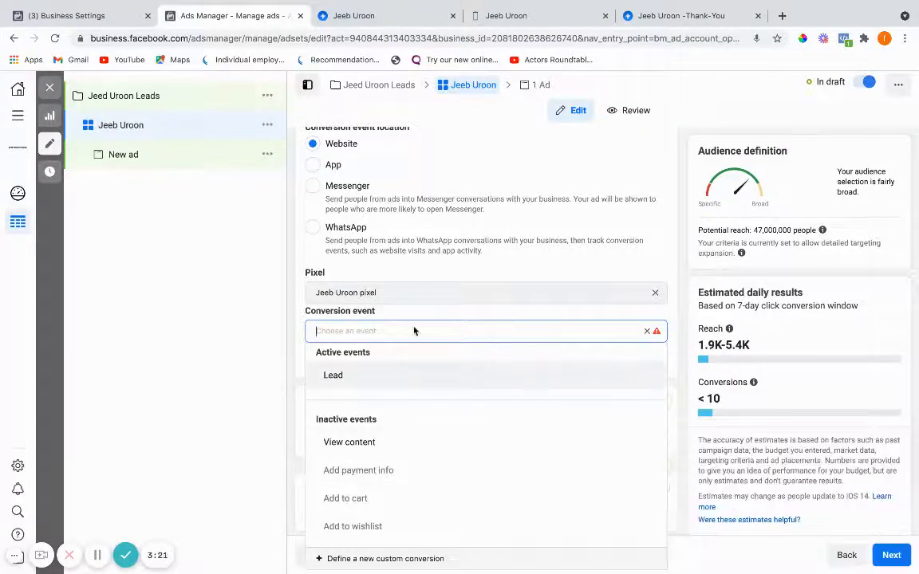
scroll(376, 453, "down", 1)
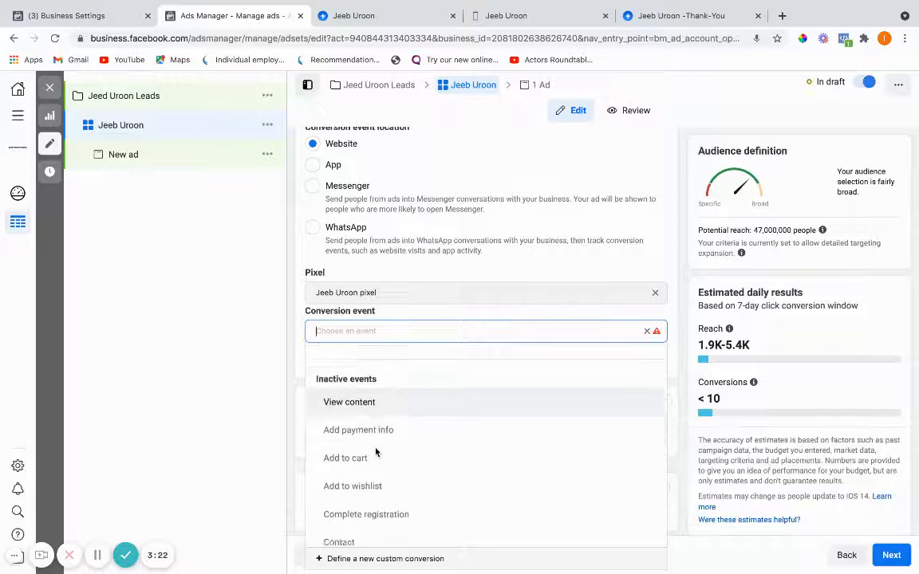
scroll(376, 453, "up", 1)
mouse_move(371, 440)
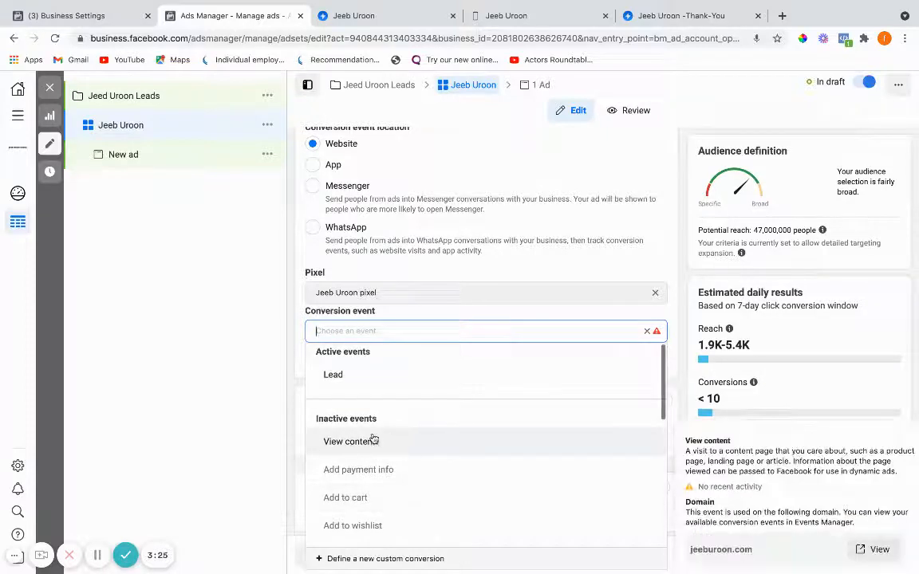
mouse_move(334, 376)
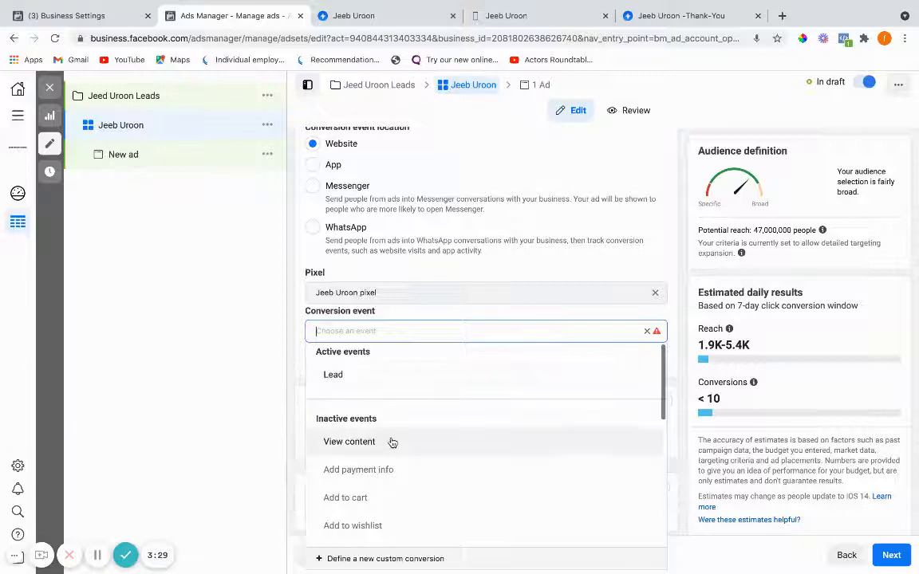
scroll(392, 443, "down", 1)
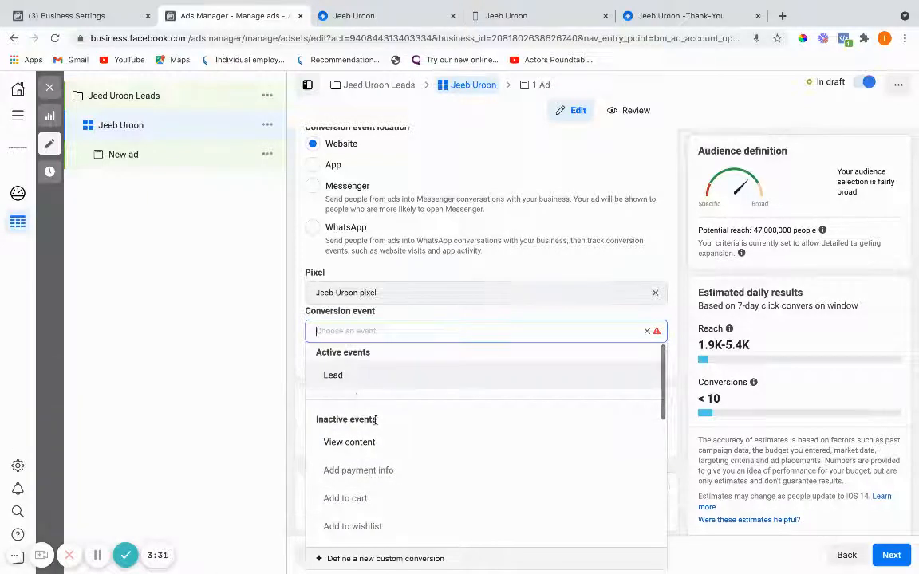
scroll(375, 415, "down", 1)
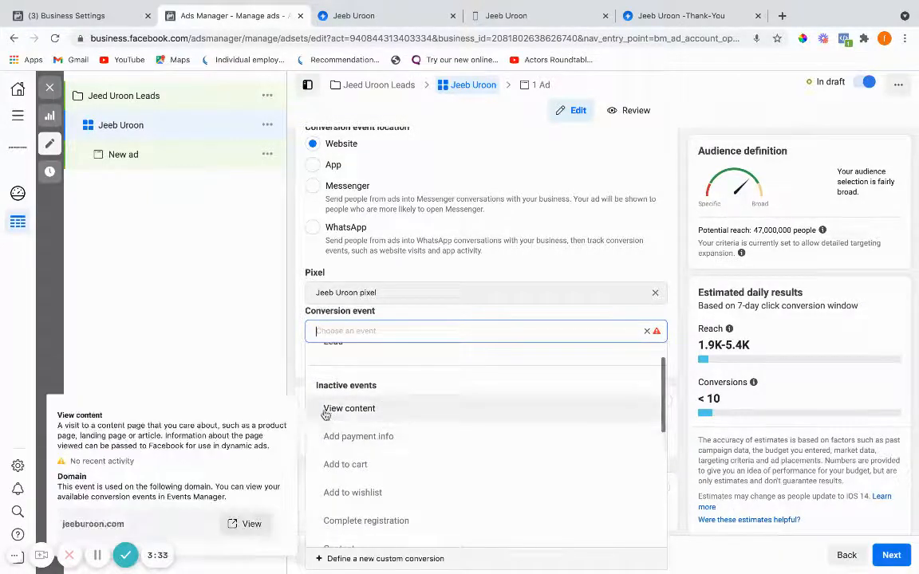
scroll(335, 395, "up", 1)
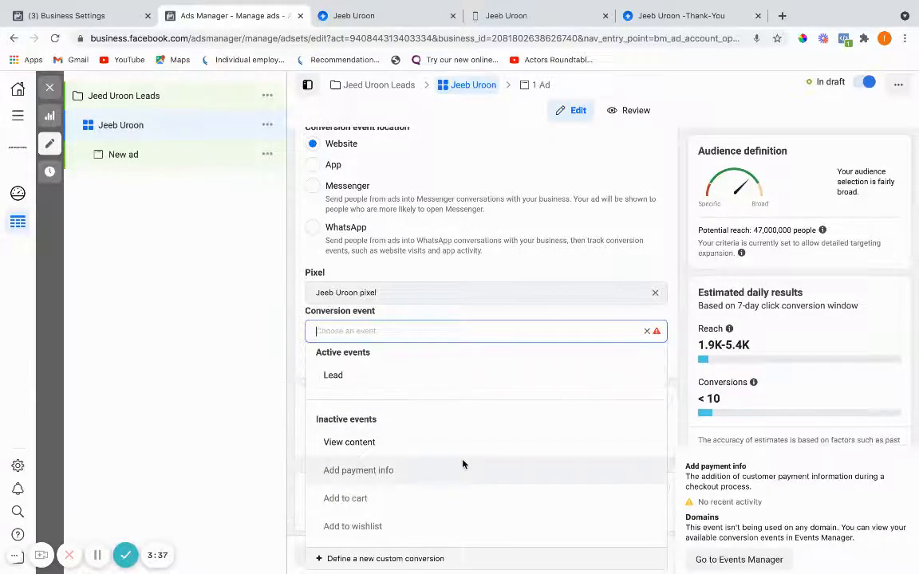
scroll(462, 461, "down", 1)
scroll(462, 461, "down", 1)
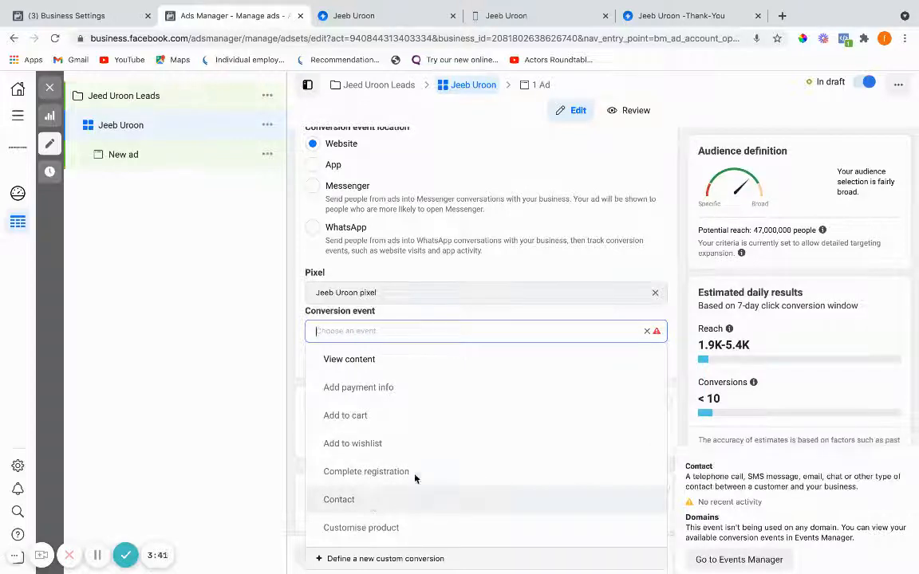
scroll(424, 479, "down", 2)
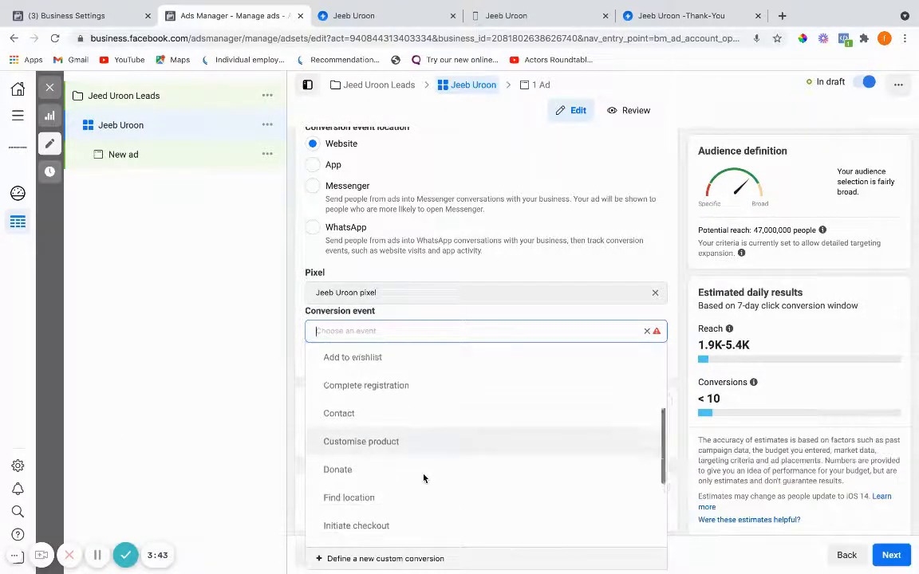
scroll(424, 478, "down", 2)
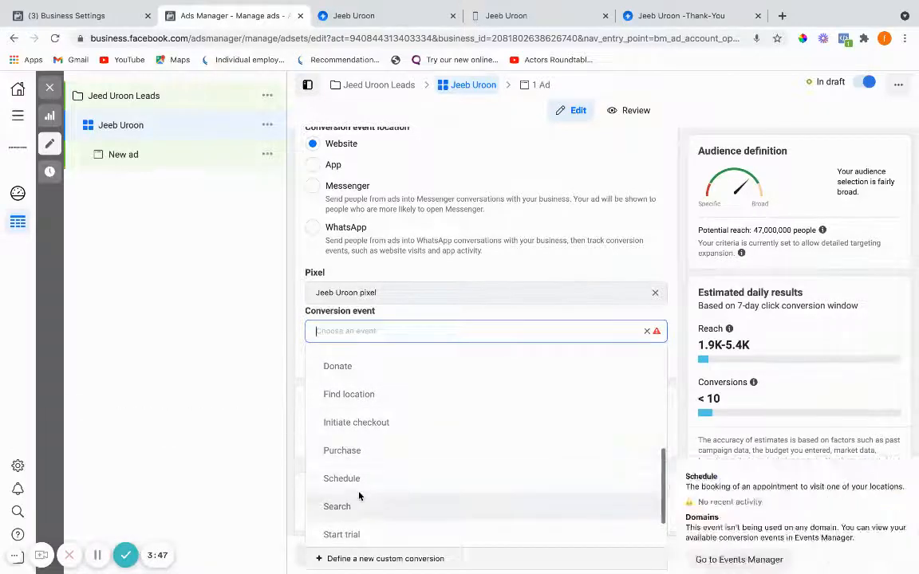
scroll(359, 496, "down", 2)
scroll(359, 494, "up", 3)
scroll(368, 393, "up", 3)
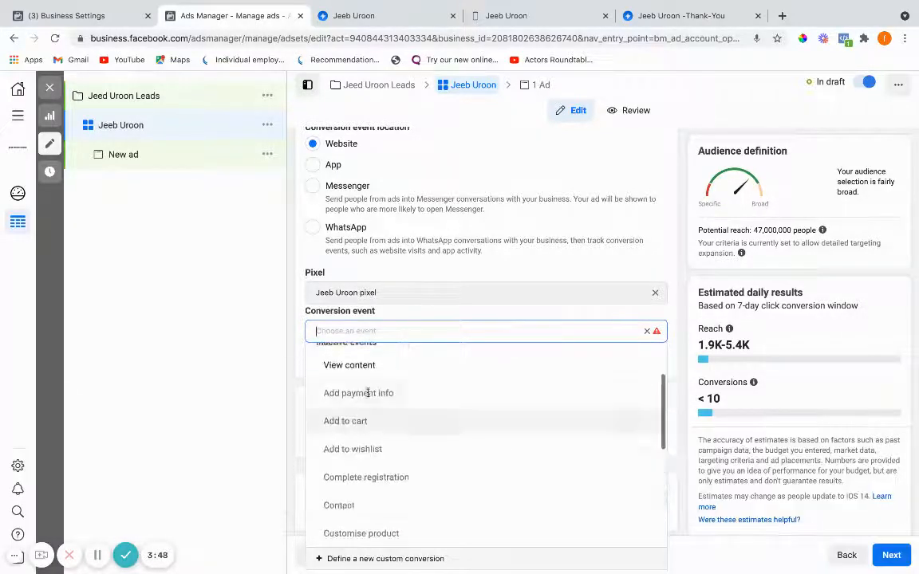
scroll(368, 392, "up", 2)
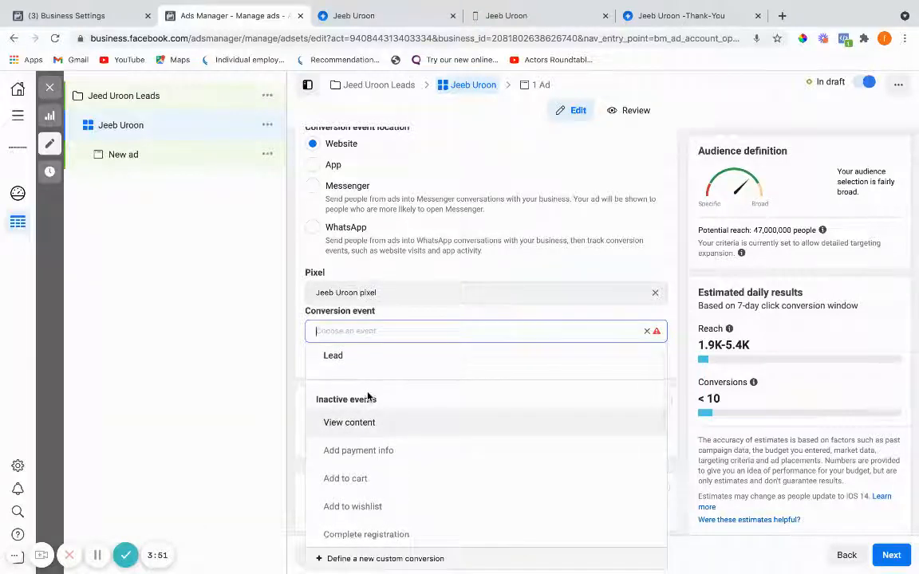
Set the ad set's conversion event to the active event Lead.
scroll(368, 393, "up", 1)
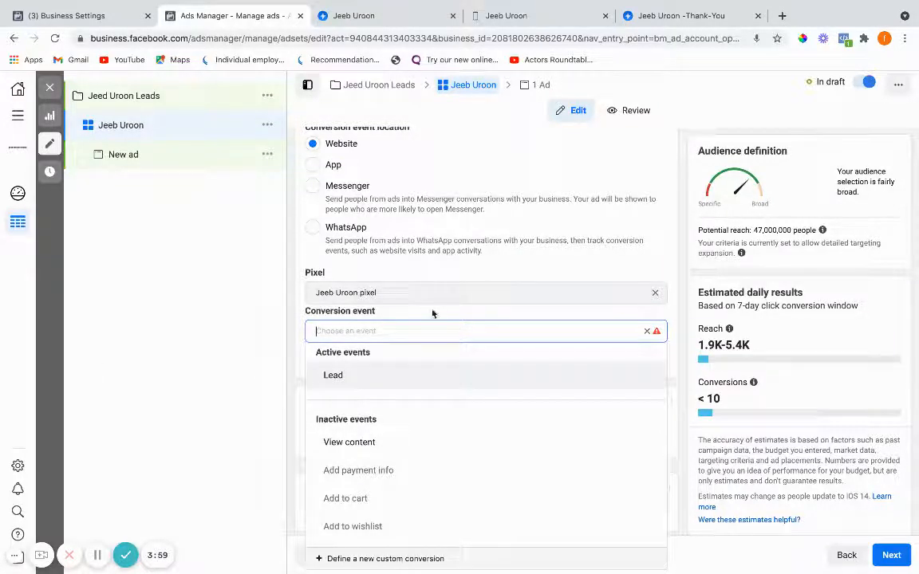
mouse_move(403, 388)
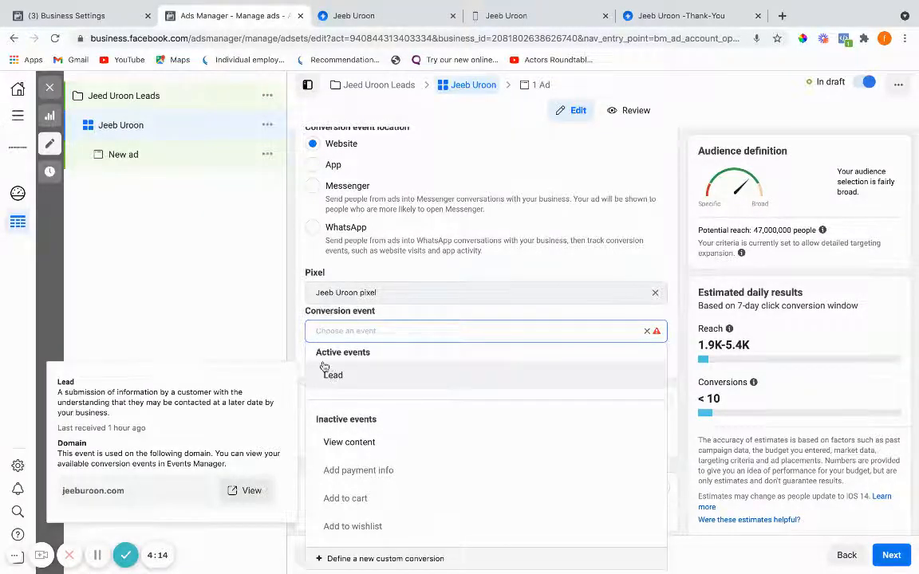
left_click(332, 378)
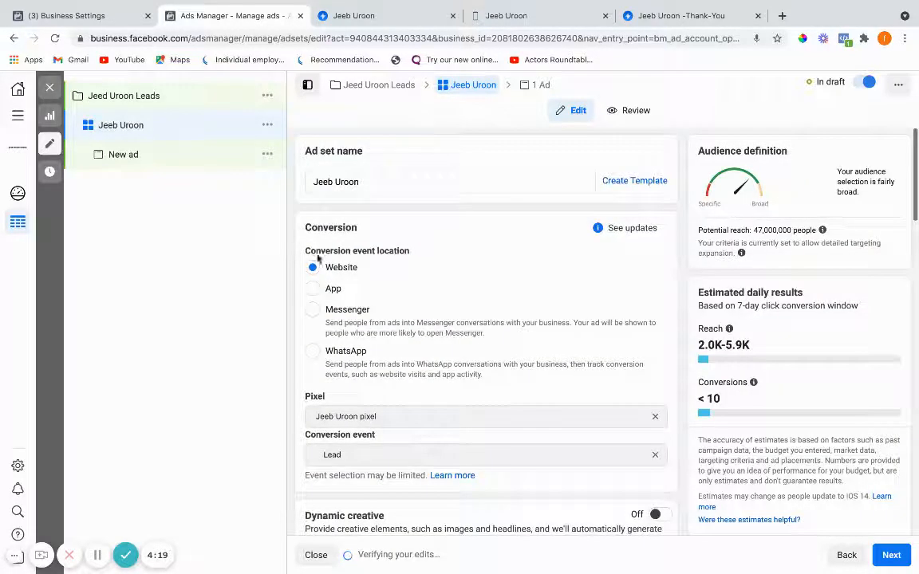
Review the ad set's conversion location, pixel and conversion event, along with the Dynamic creative, Offer and Budget & schedule sections.
scroll(428, 309, "down", 3)
scroll(427, 309, "down", 1)
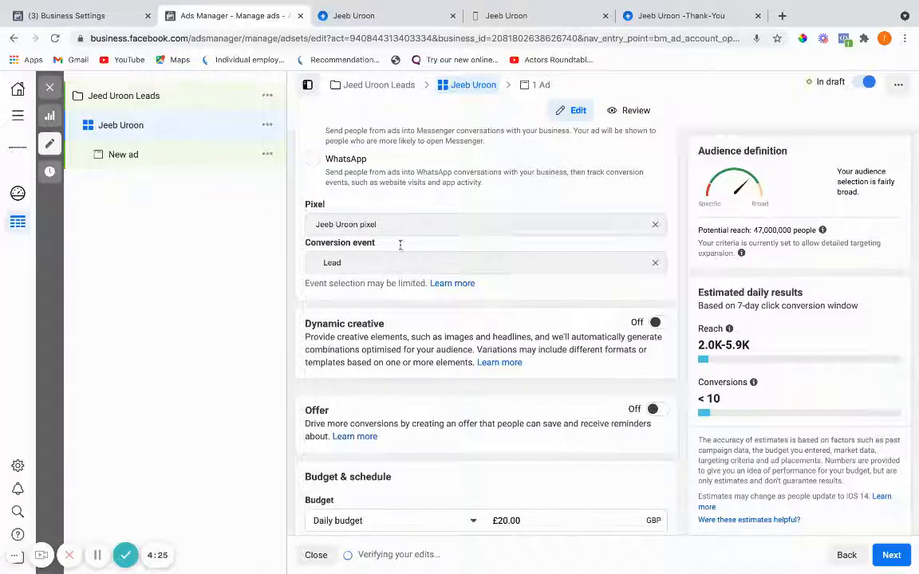
scroll(451, 333, "down", 1)
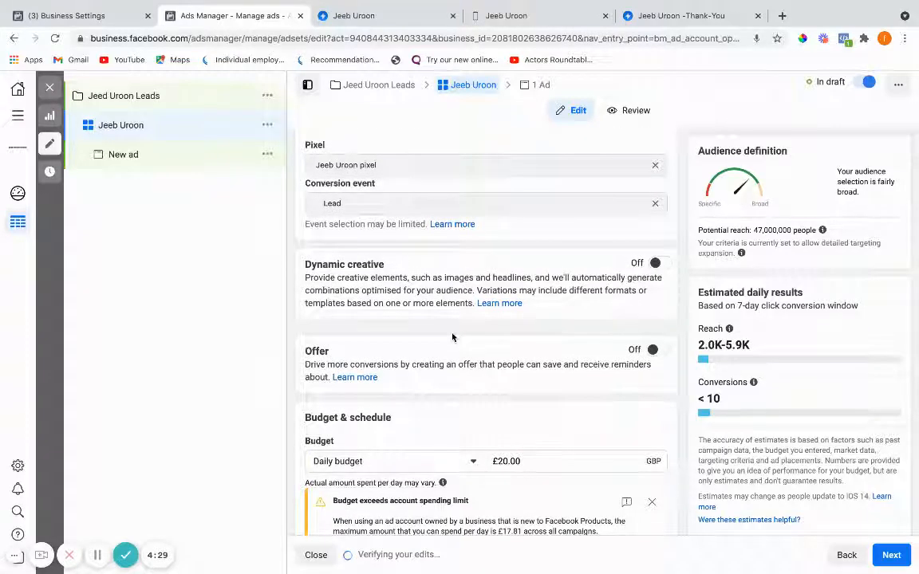
scroll(451, 338, "up", 2)
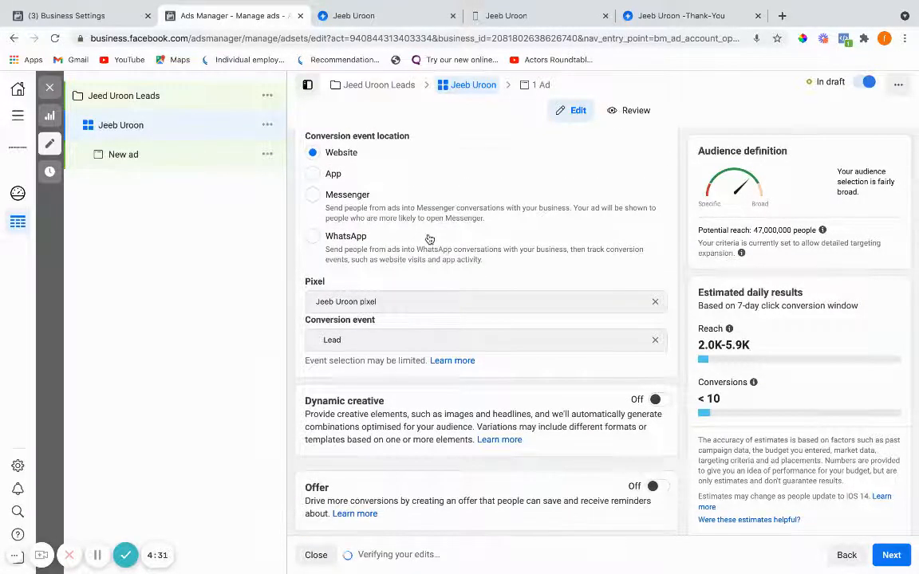
scroll(429, 237, "up", 1)
scroll(428, 237, "down", 1)
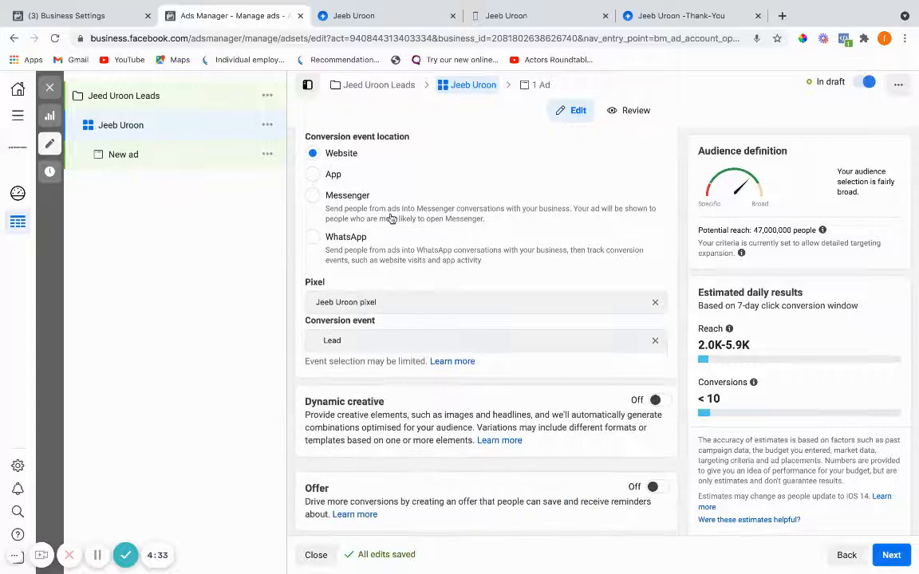
scroll(351, 191, "down", 1)
scroll(391, 217, "up", 2)
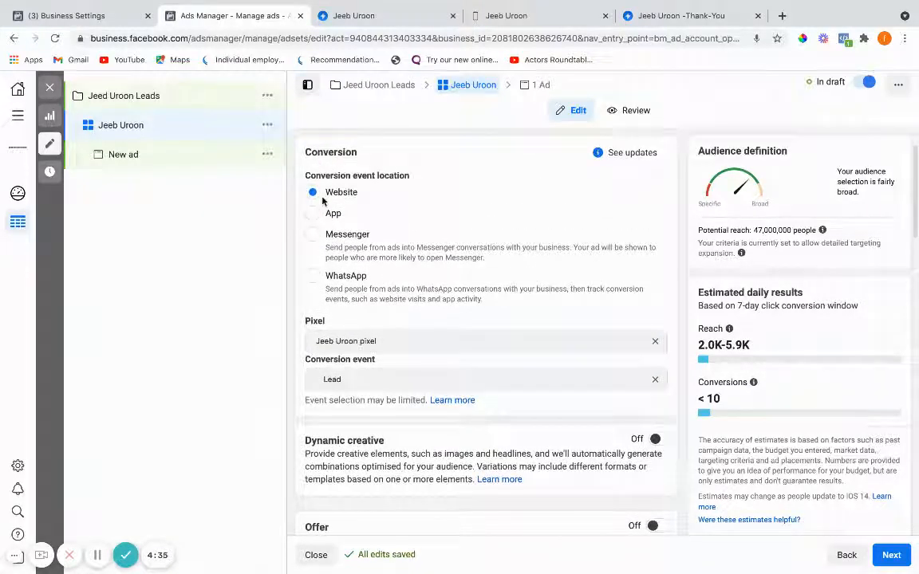
scroll(426, 237, "down", 1)
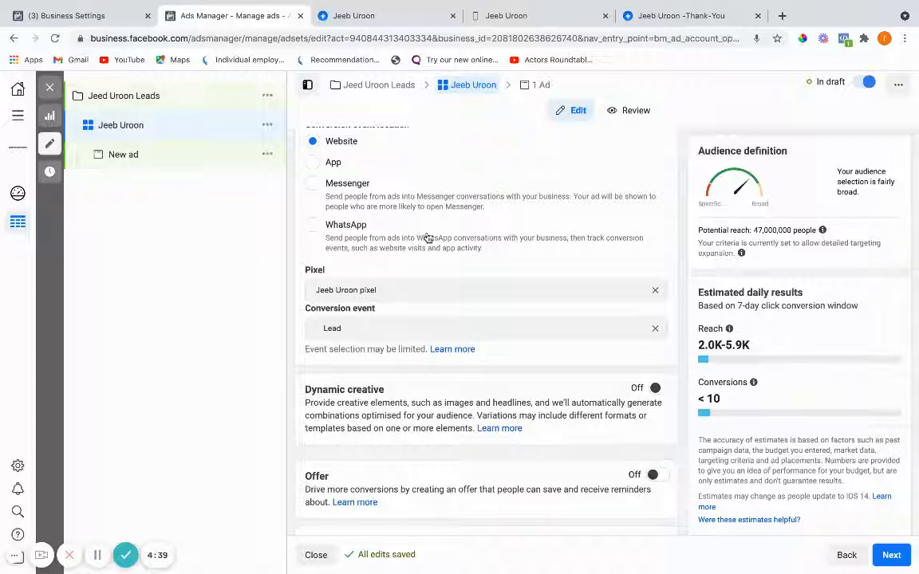
scroll(435, 306, "down", 1)
scroll(435, 306, "up", 2)
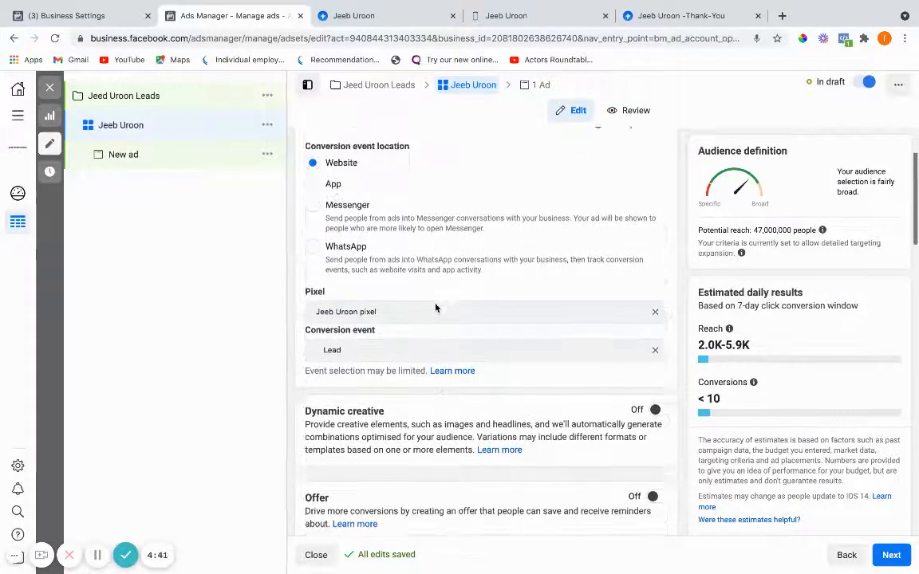
scroll(411, 222, "up", 1)
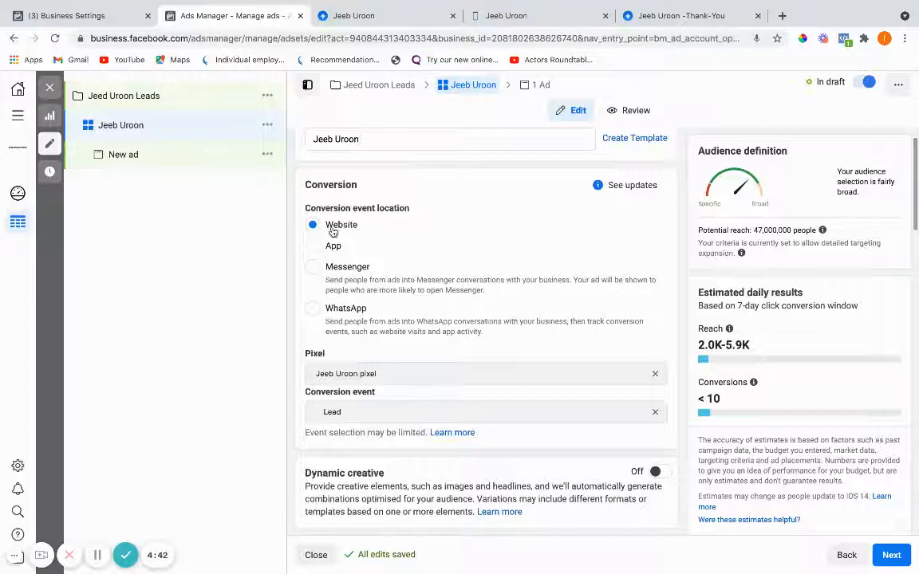